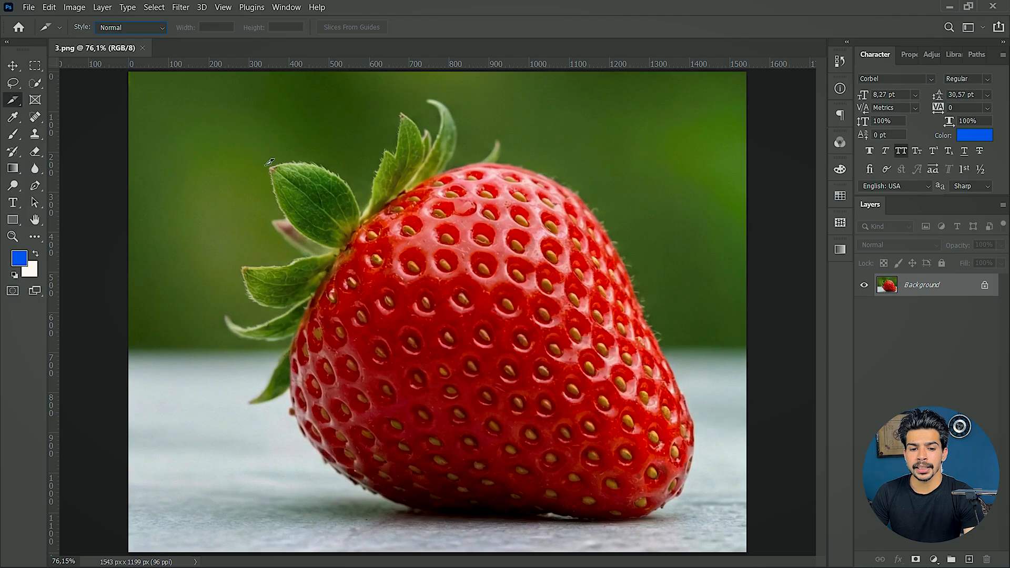
Draw a freely proportioned slice around the leaves and the upper-left part of the strawberry
drag(261, 164, 562, 397)
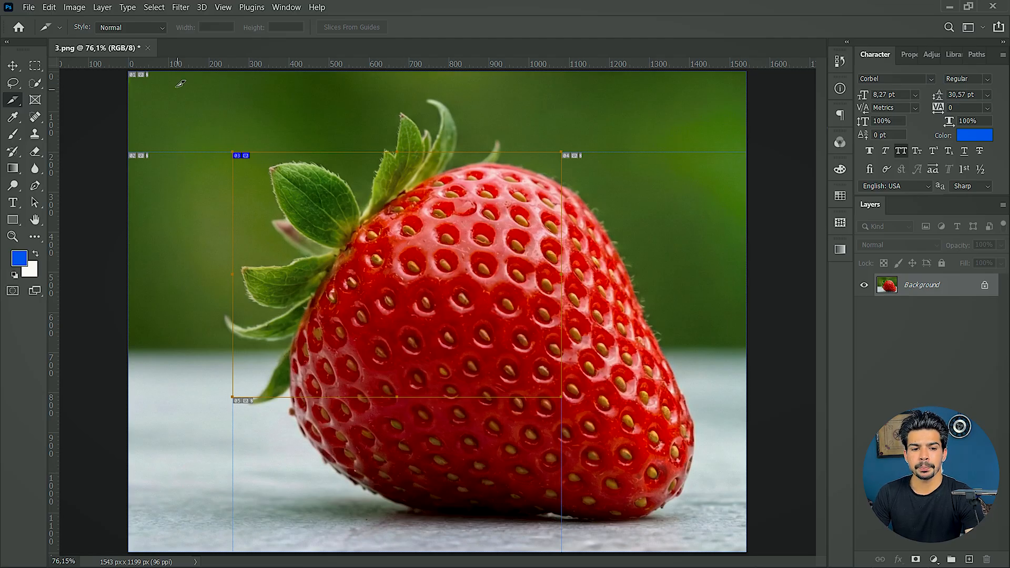
Set the slice style to Fixed Aspect Ratio with width 2 and height 4
click(154, 31)
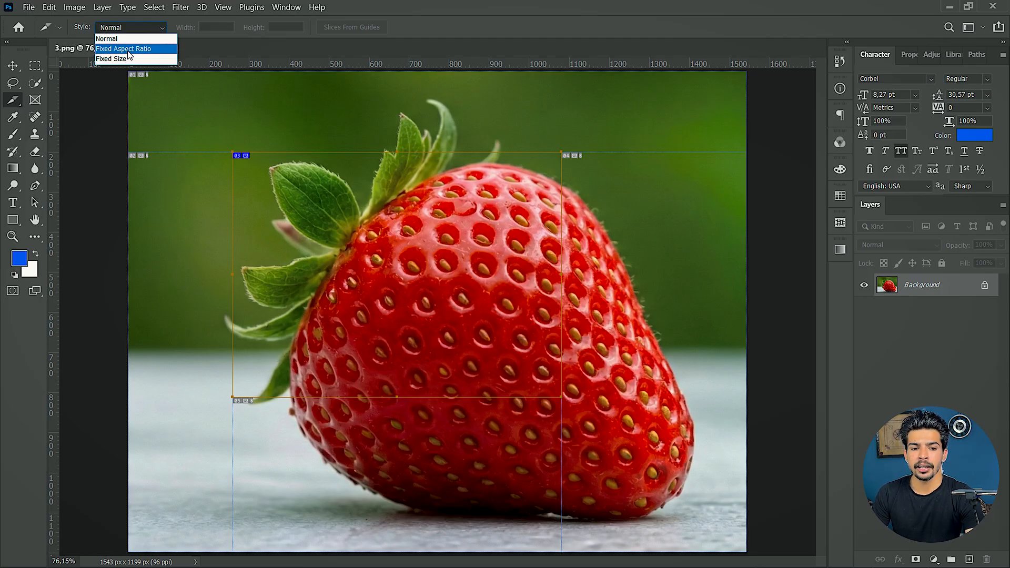
click(129, 53)
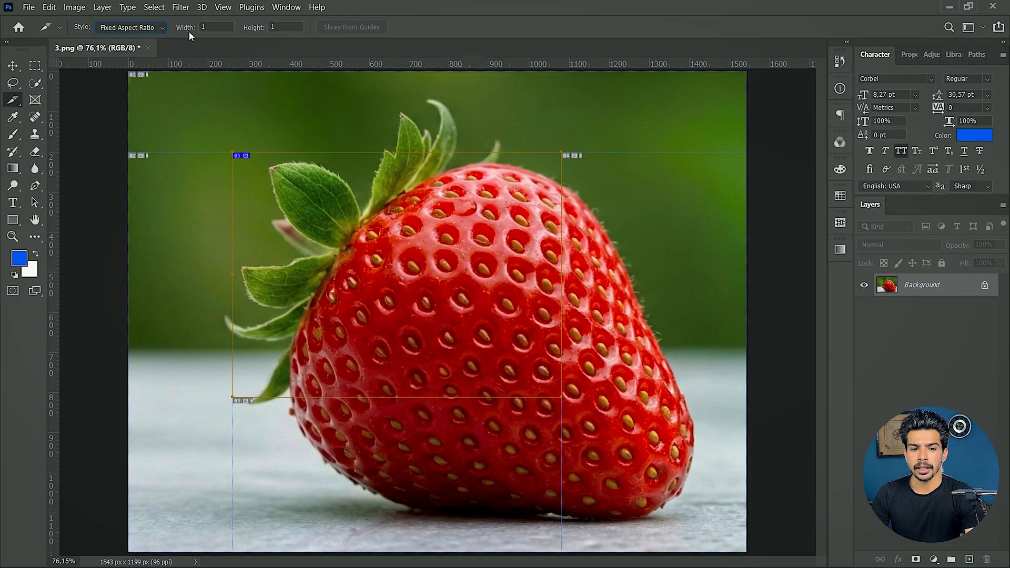
click(196, 28)
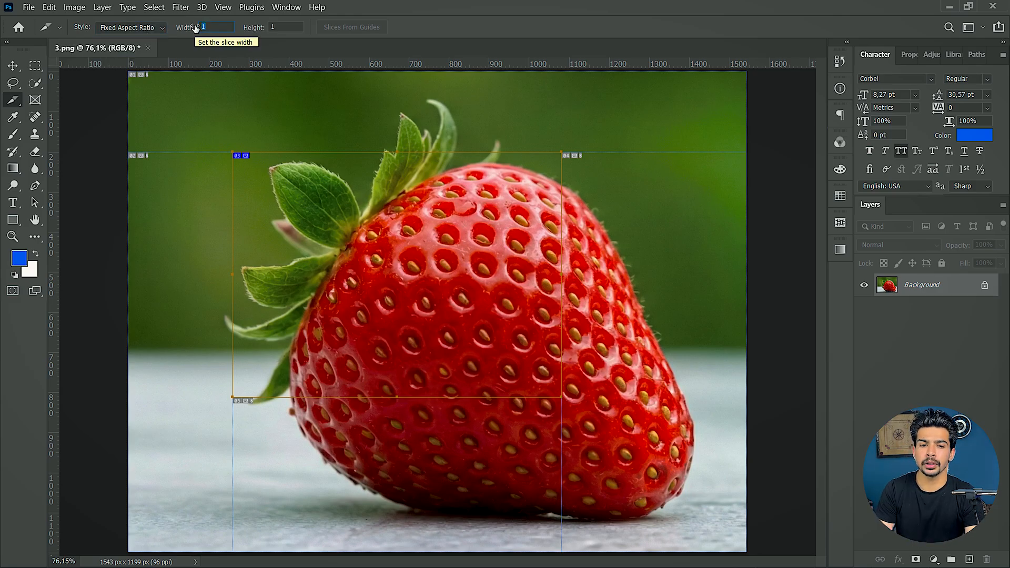
text(2)
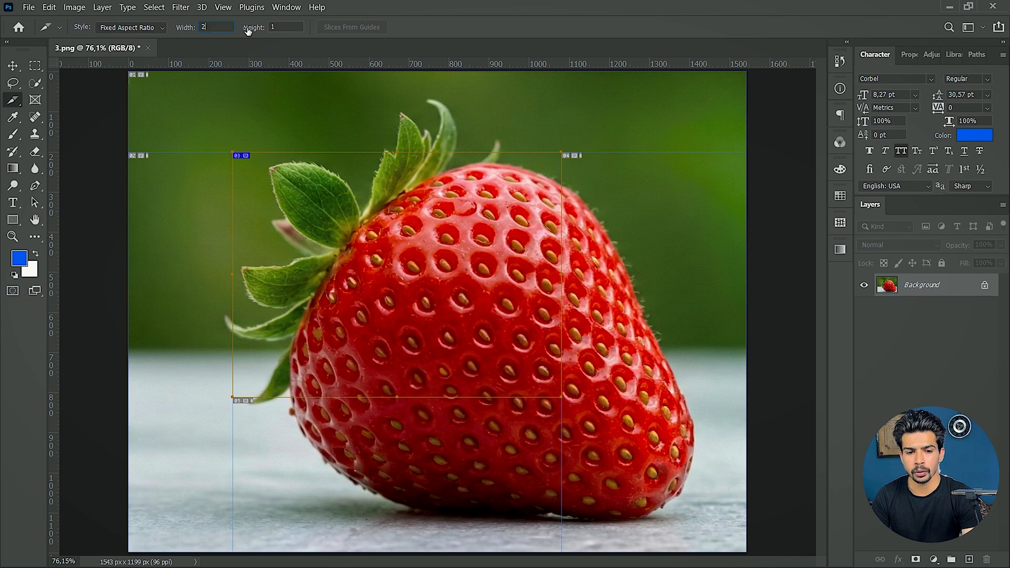
key(Tab)
text(4)
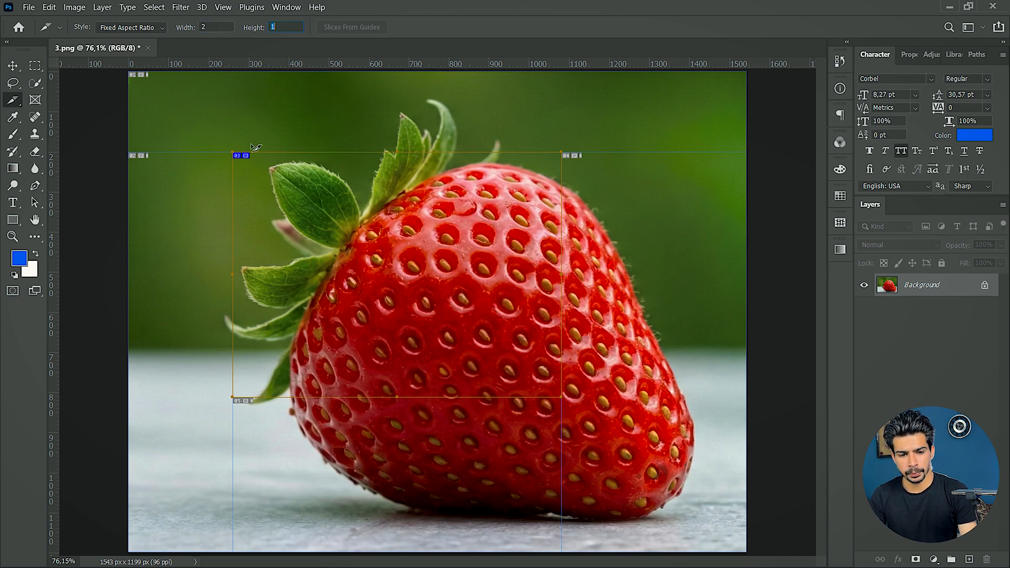
Undo the existing slice and draw two 2:4 slices side by side, over the leaves and over the strawberry's middle
key(ctrl+z)
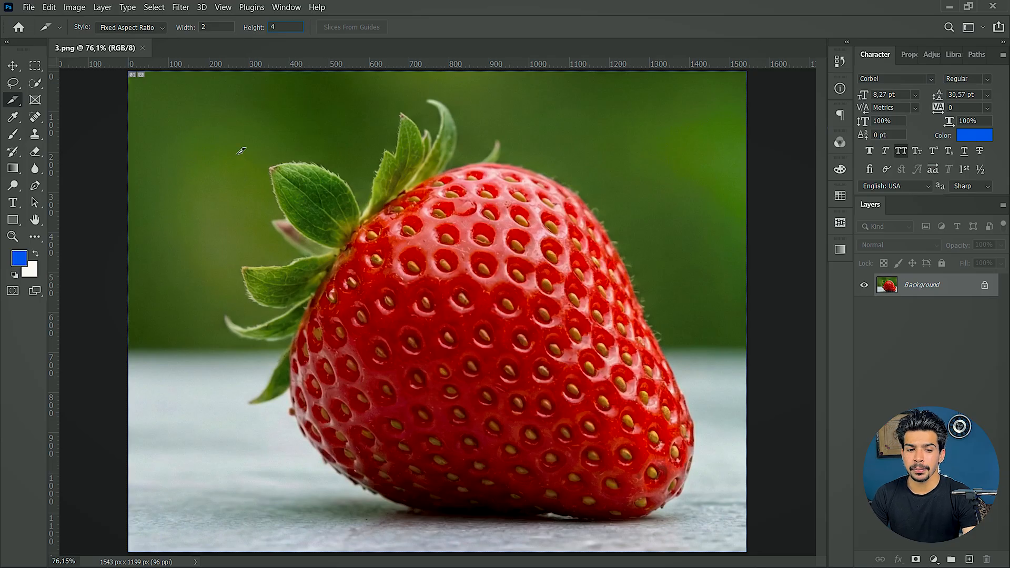
drag(238, 155, 375, 525)
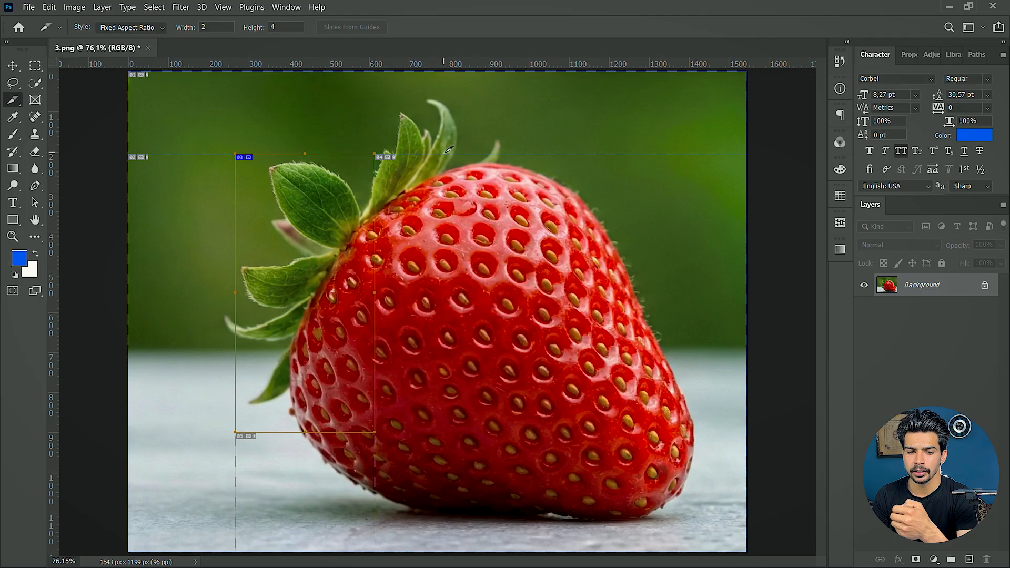
drag(445, 154, 610, 431)
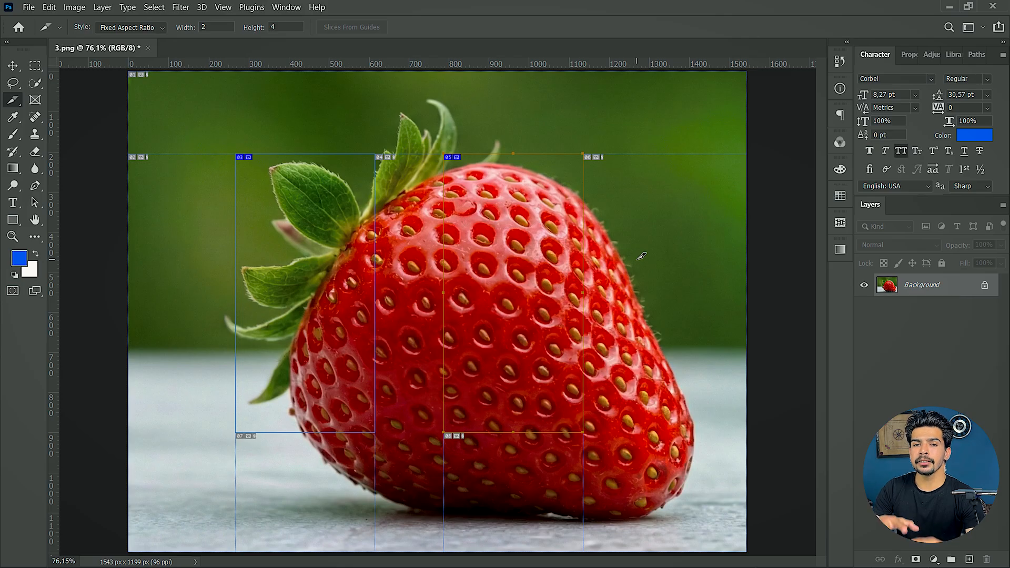
Set the slice style to Fixed Size, 500 px wide and 250 px high
click(165, 27)
click(131, 60)
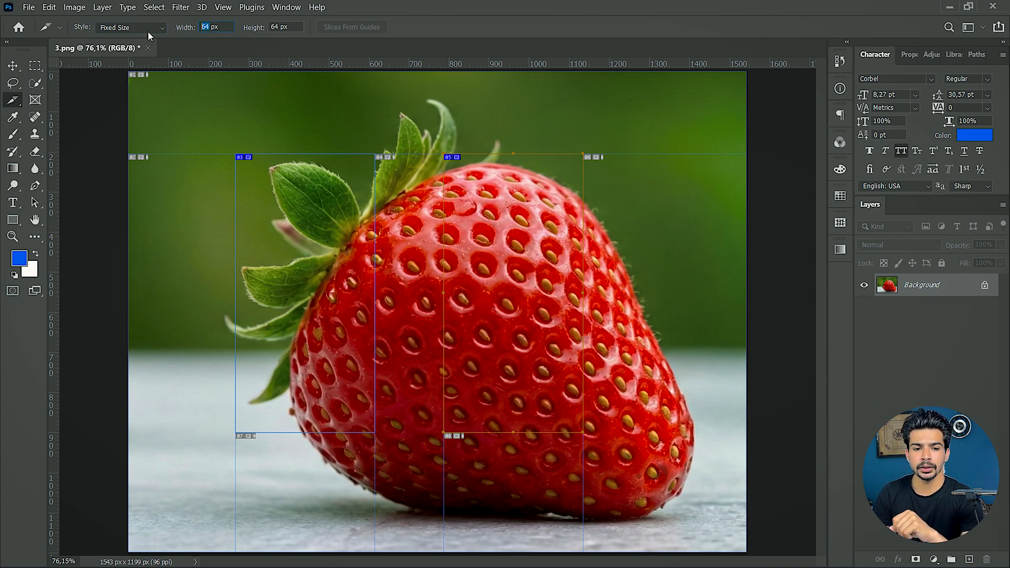
text(500)
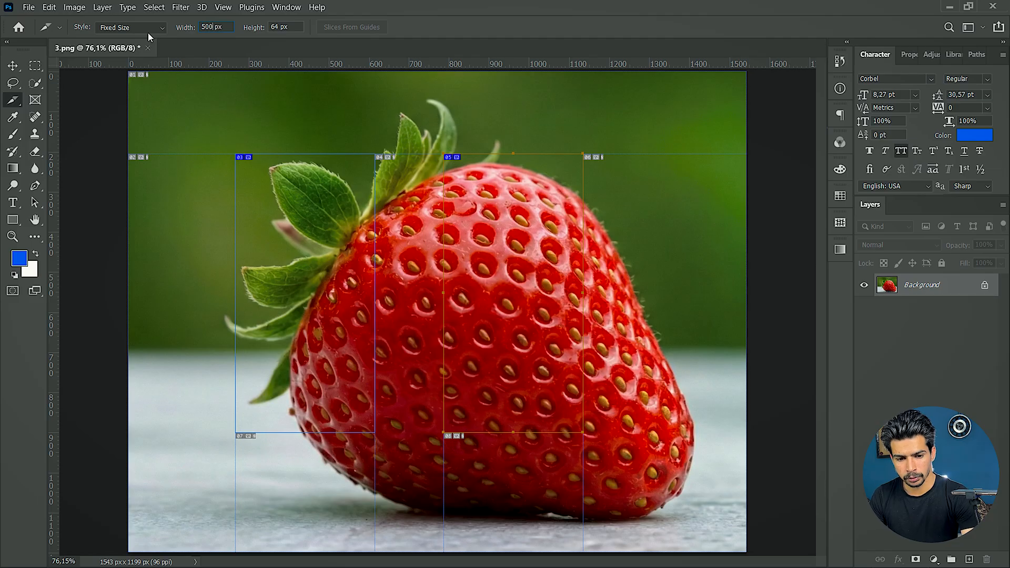
double_click(278, 26)
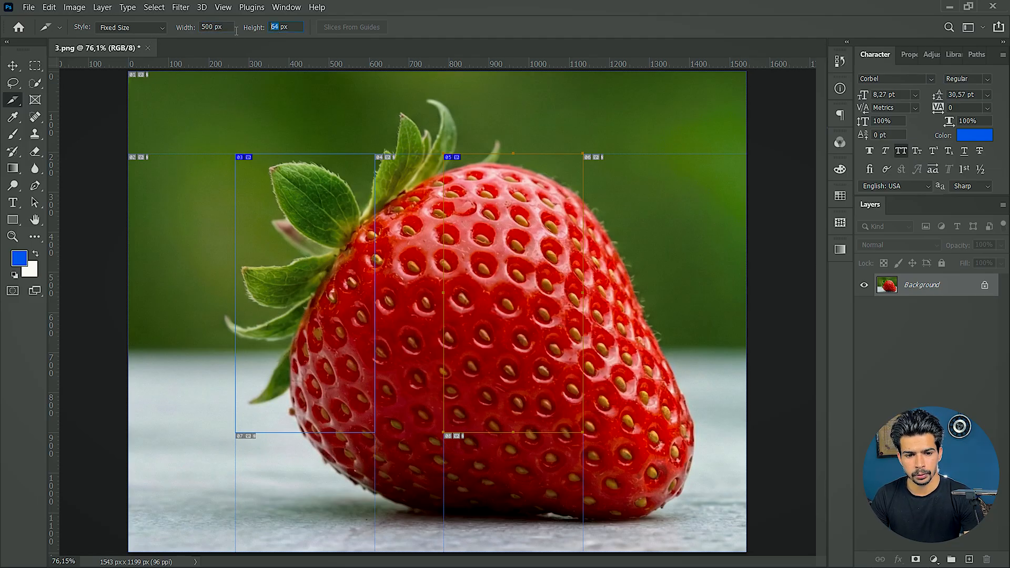
text(250)
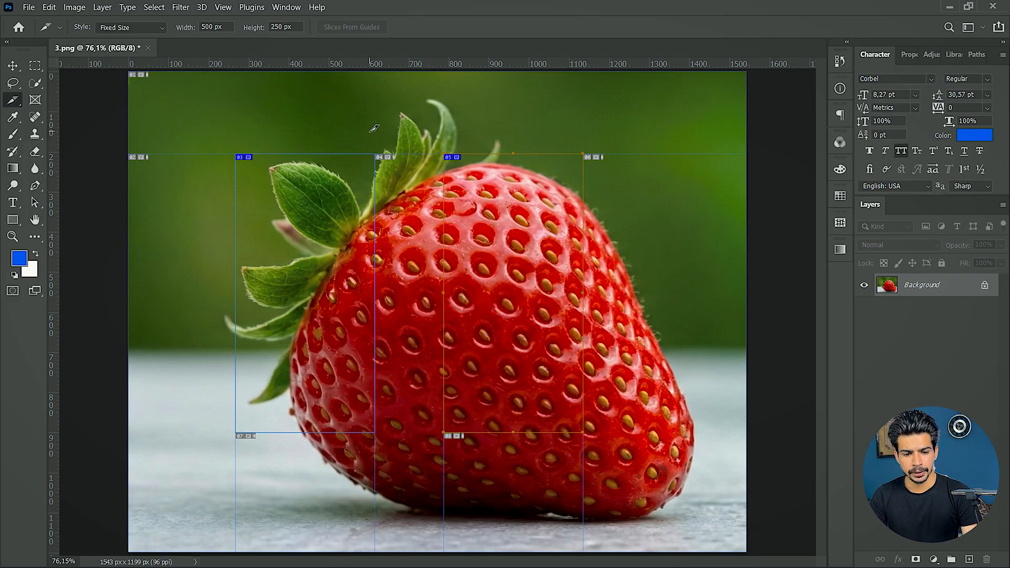
Delete both existing slices and place four 500 × 250 px slices at different spots on the image
key(Delete)
key(Delete)
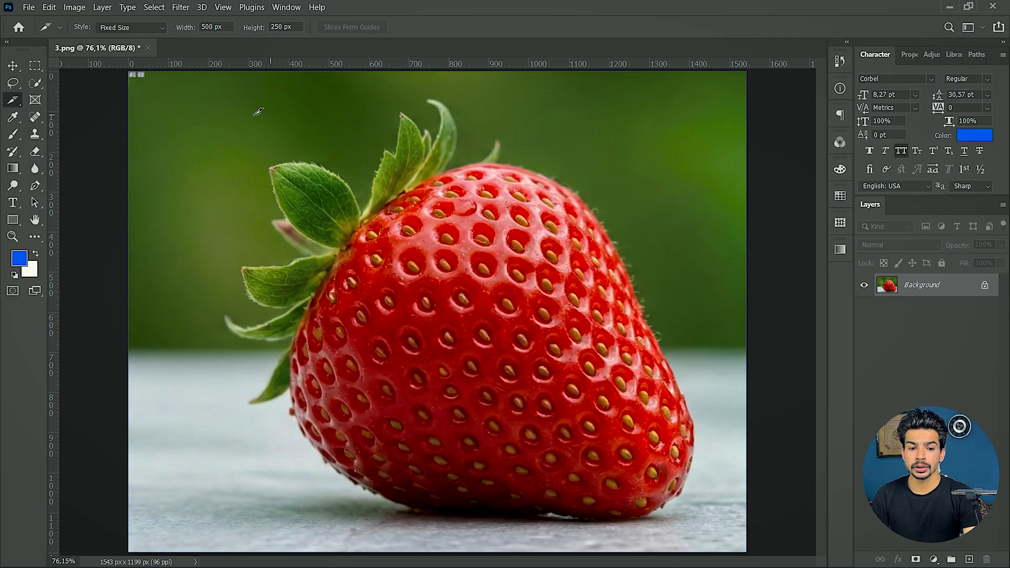
click(223, 130)
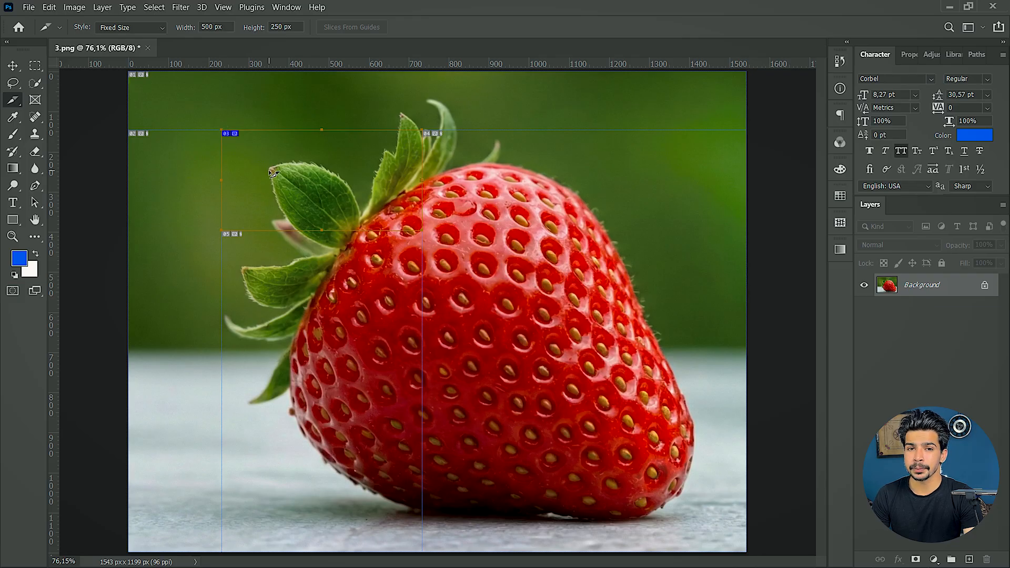
click(517, 107)
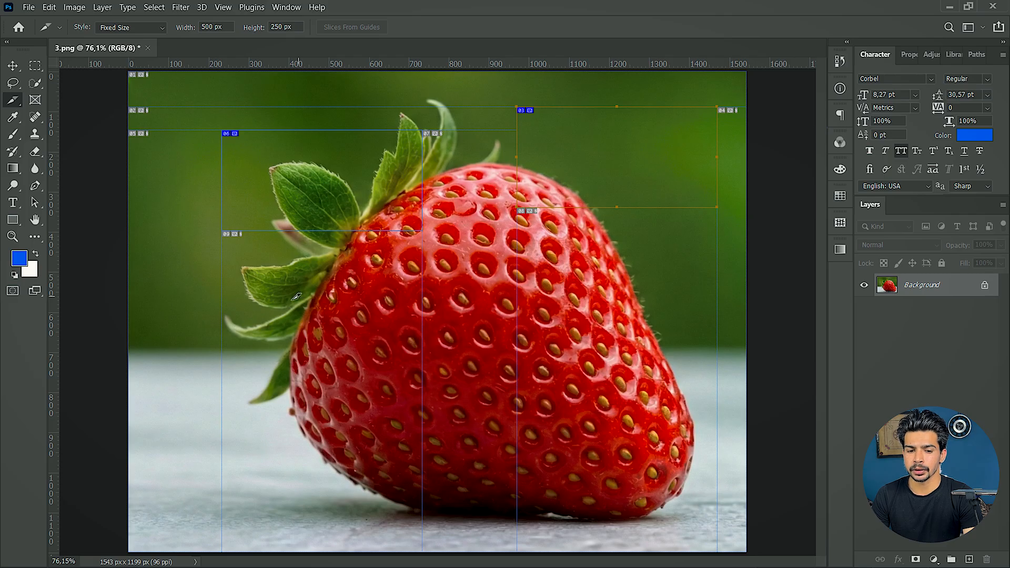
click(170, 284)
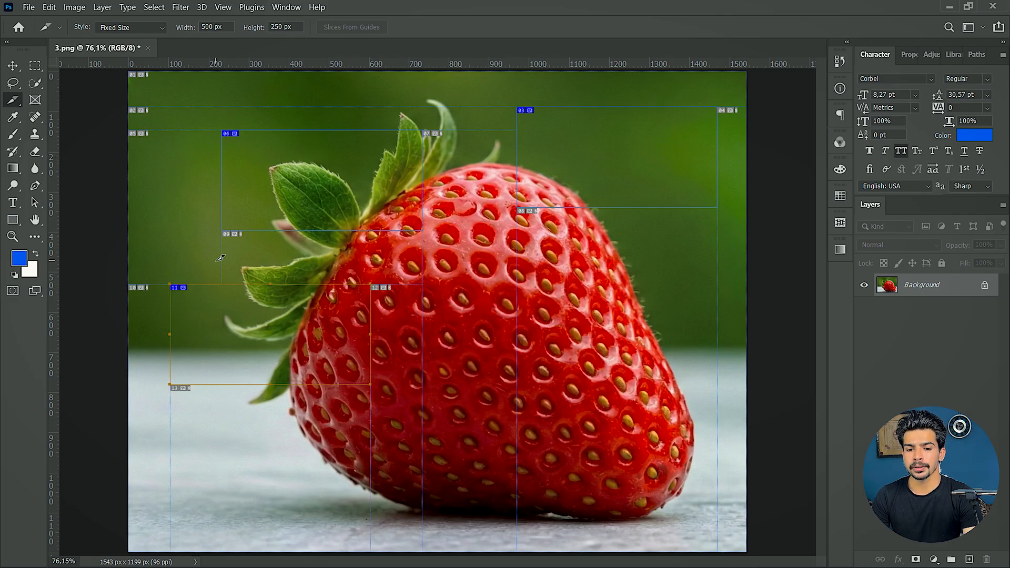
click(526, 272)
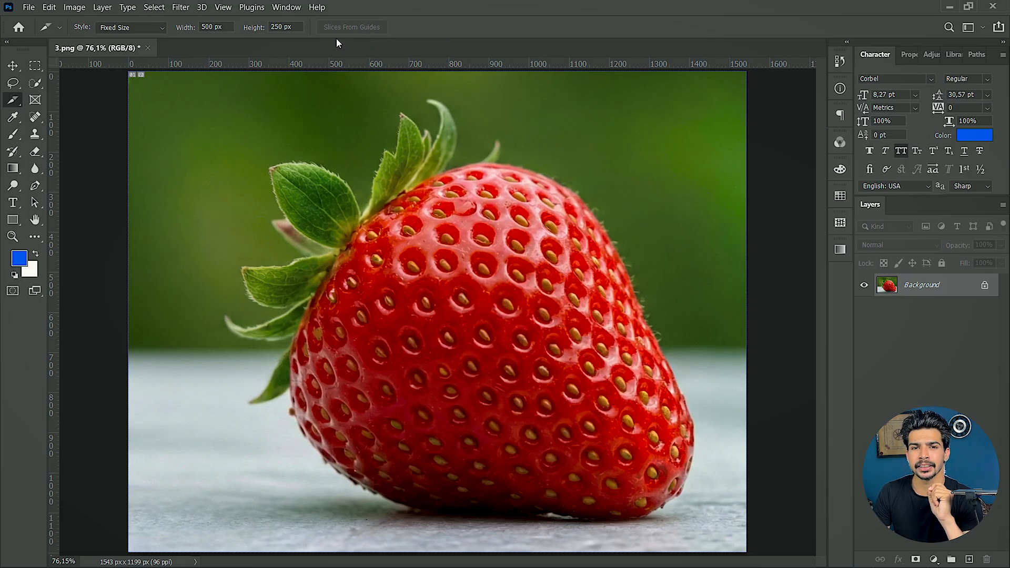
Add a horizontal guide across the upper part of the strawberry and a vertical guide down the middle of the image
drag(374, 64, 373, 211)
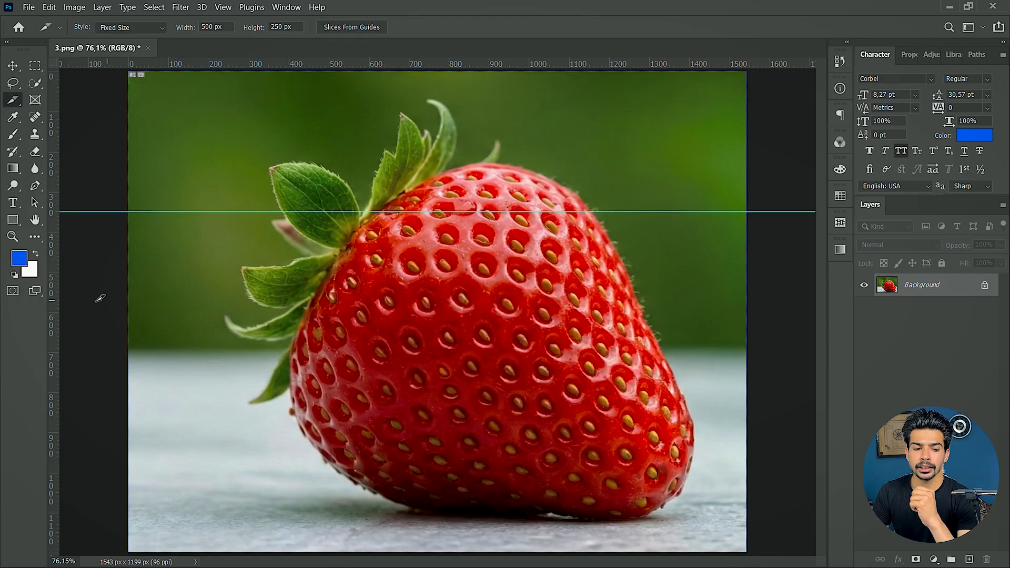
drag(49, 304, 439, 315)
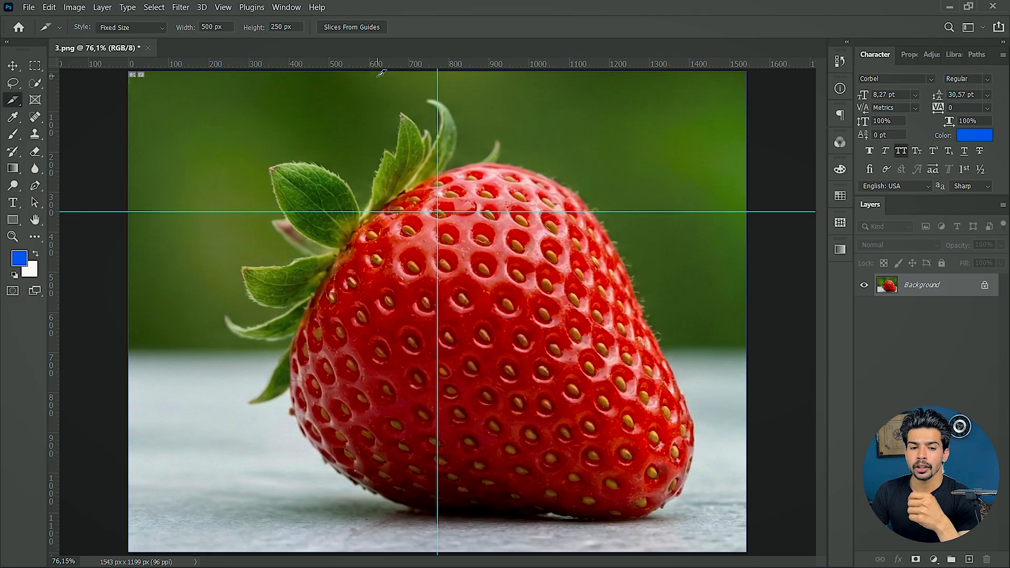
Toggle the rulers off and on repeatedly, leaving them displayed
click(222, 9)
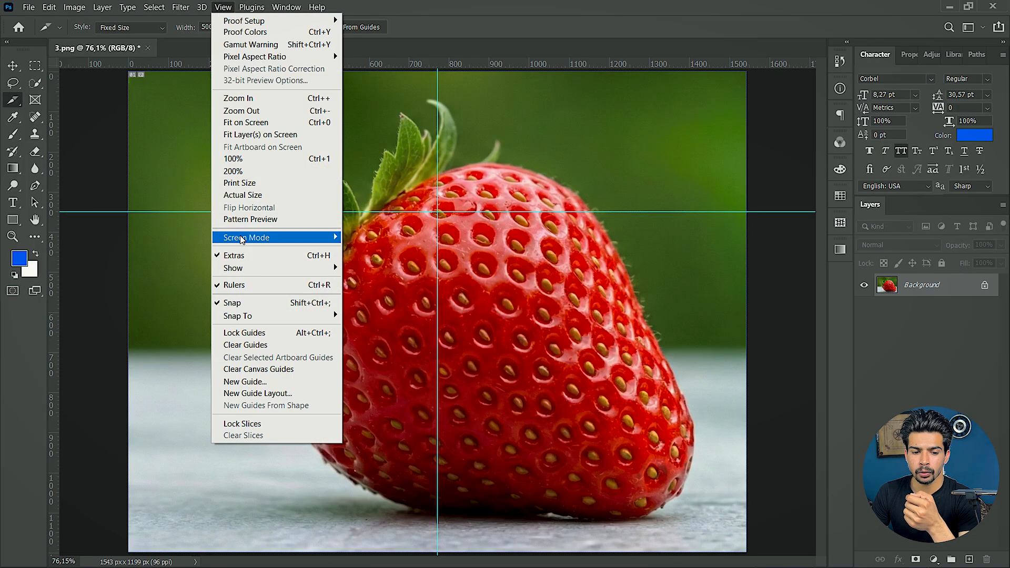
click(265, 285)
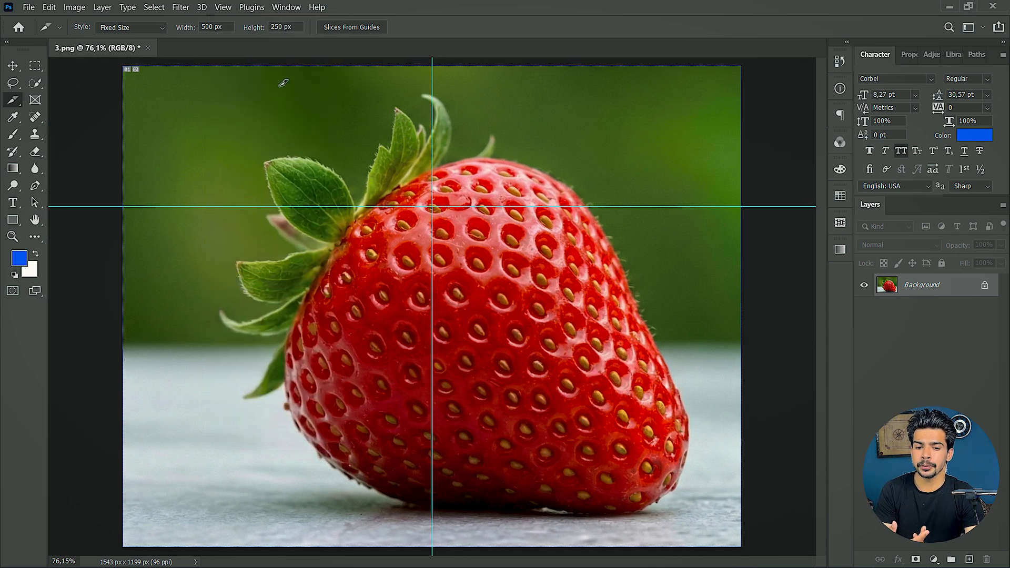
key(ctrl+r)
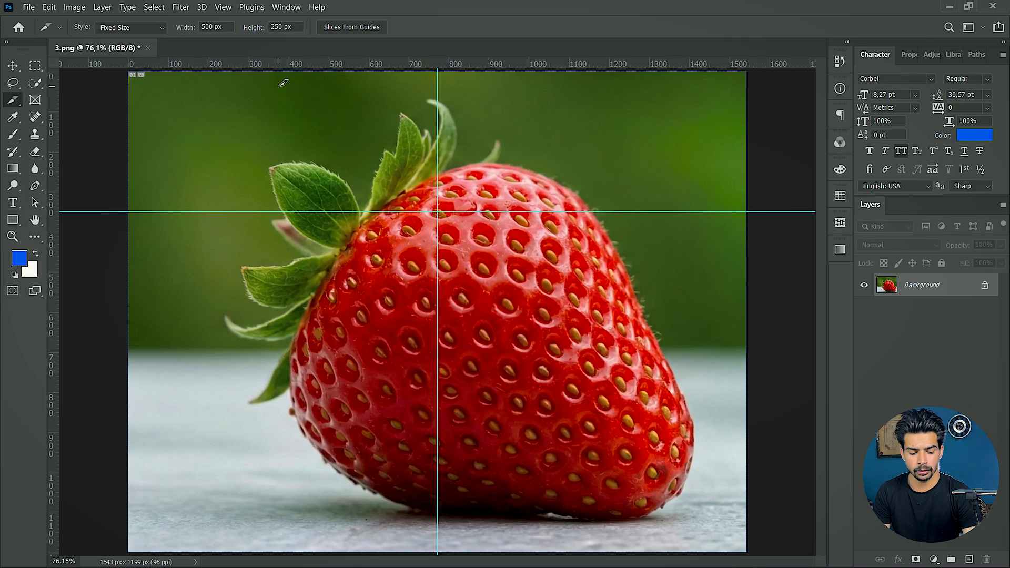
key(ctrl+r)
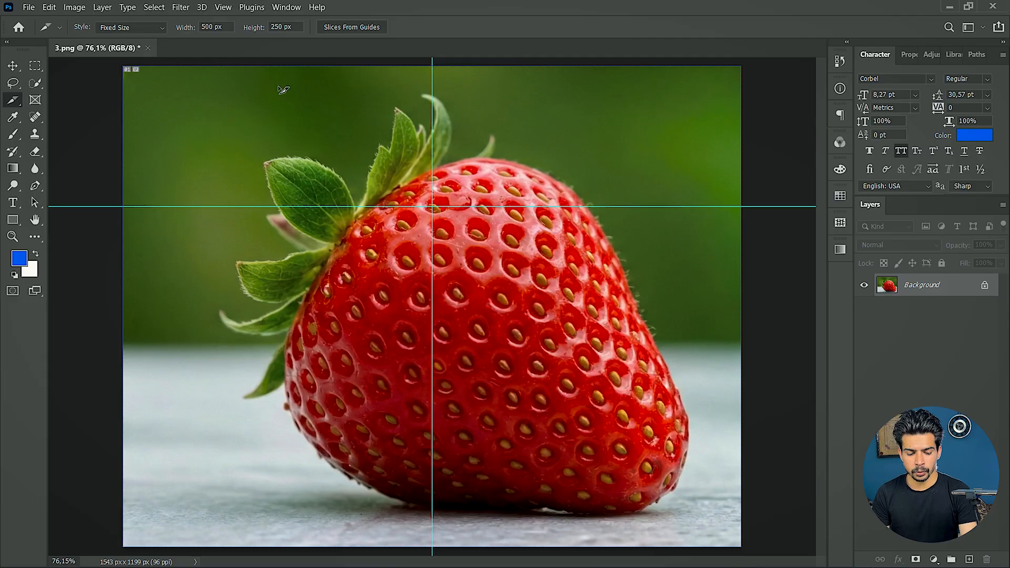
key(ctrl+r)
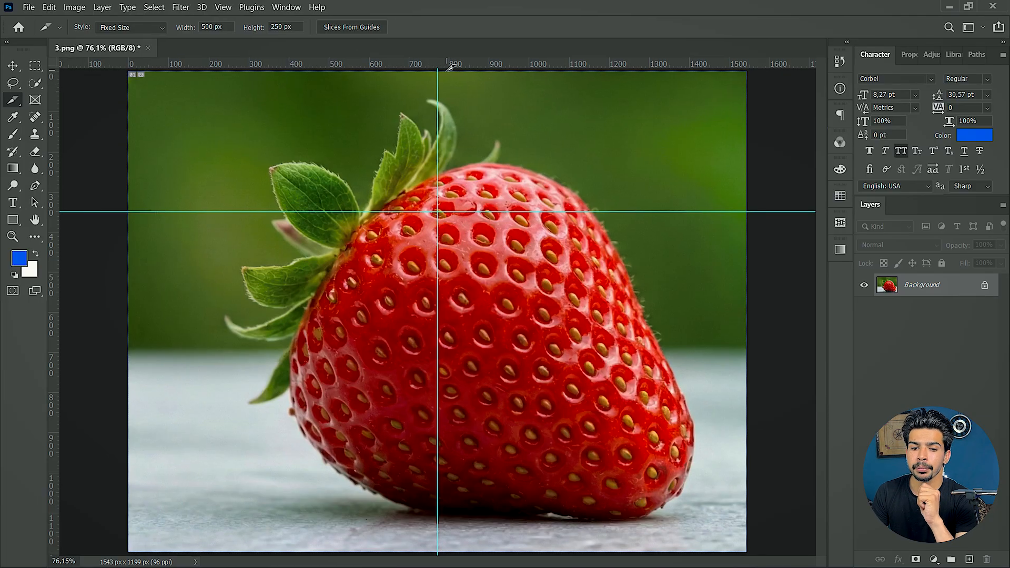
Add a second horizontal guide across the lower part of the strawberry and create slices from the guides
drag(490, 63, 504, 390)
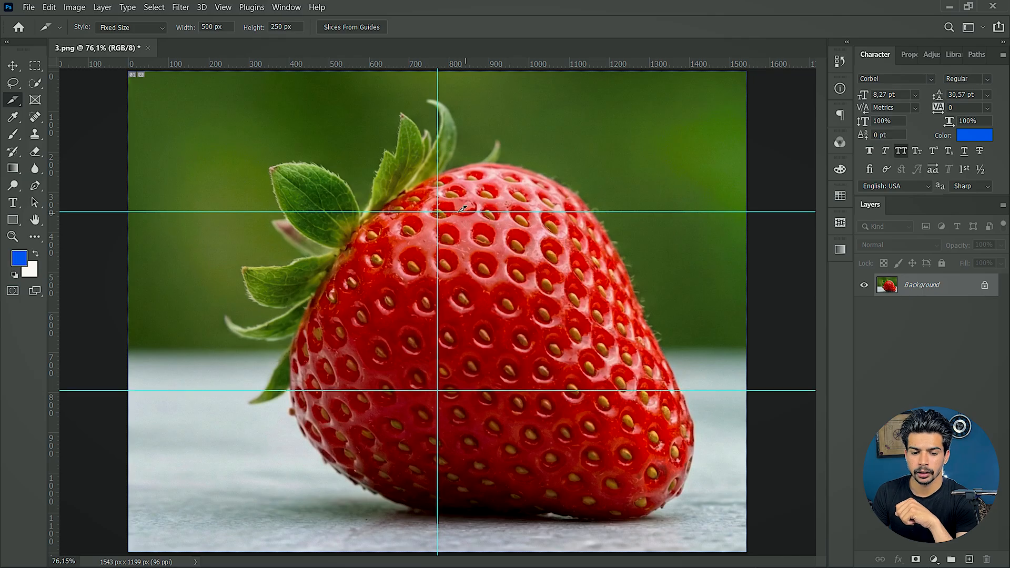
click(361, 26)
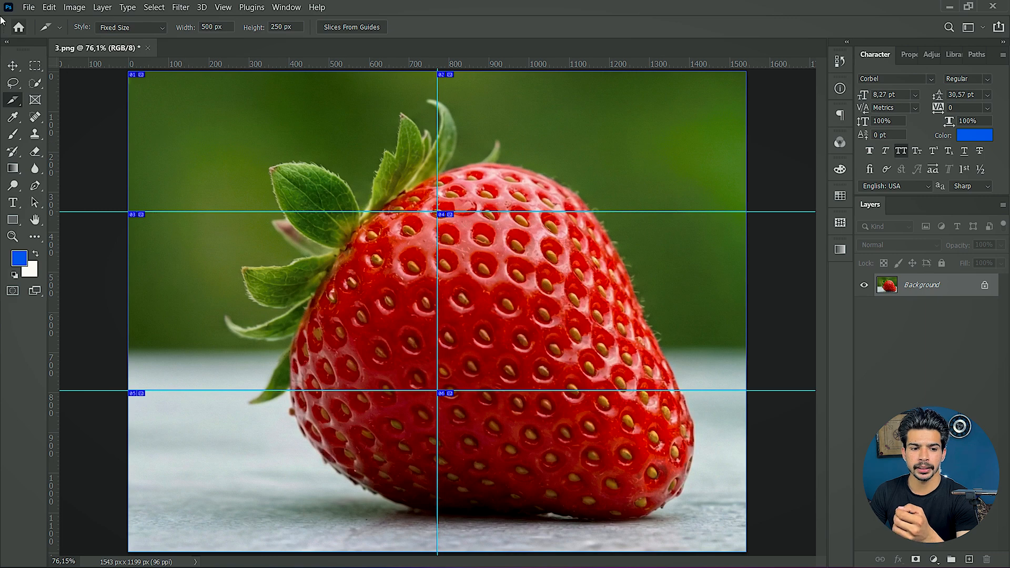
Open the Save for Web (Legacy) export for the sliced strawberry image
click(29, 7)
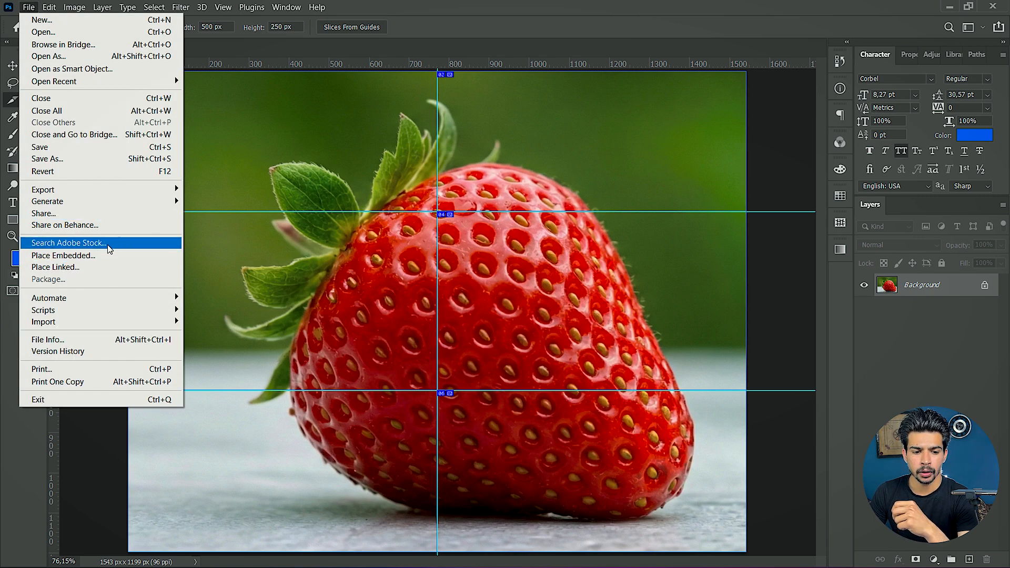
mouse_move(96, 195)
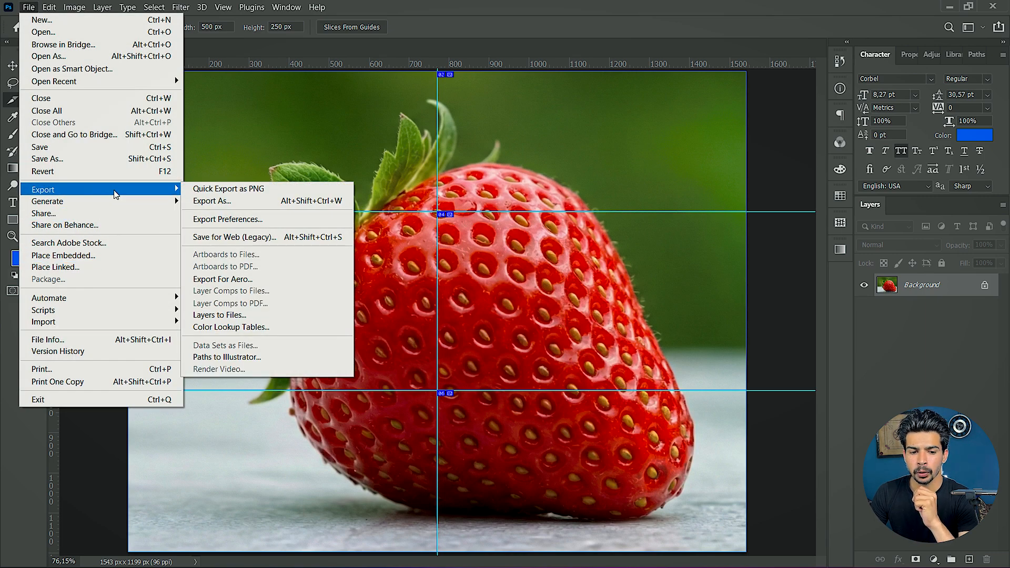
click(246, 238)
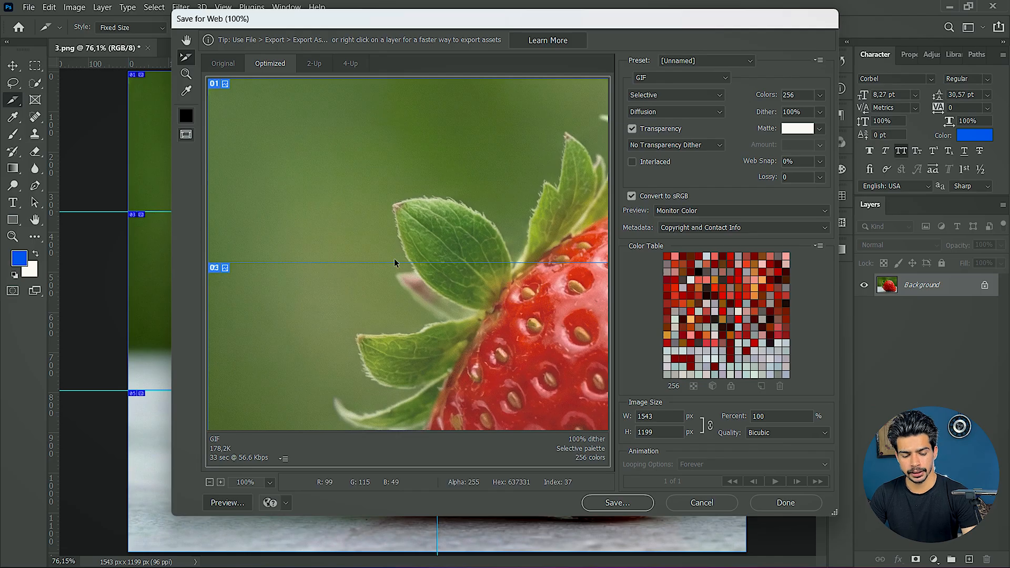
scroll(396, 261, down, 5)
scroll(396, 254, down, 2)
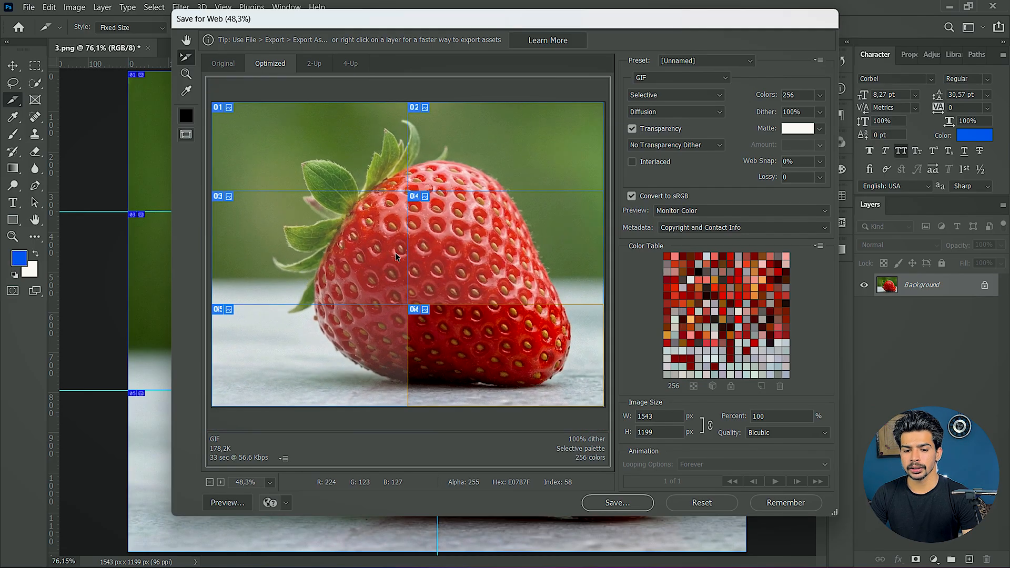
Select slices 01, 04 and 05 together in the export preview
click(300, 150)
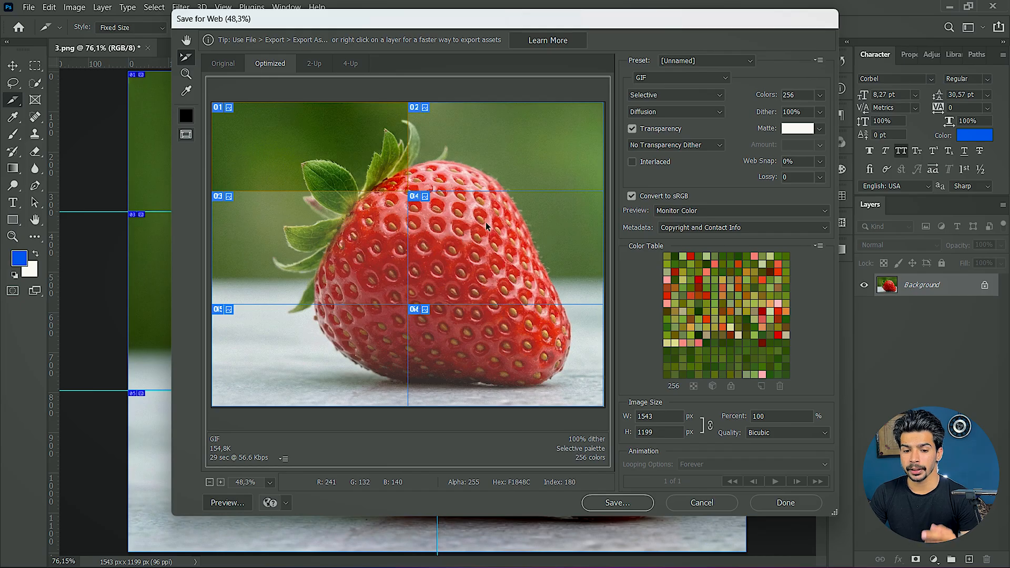
click(456, 232)
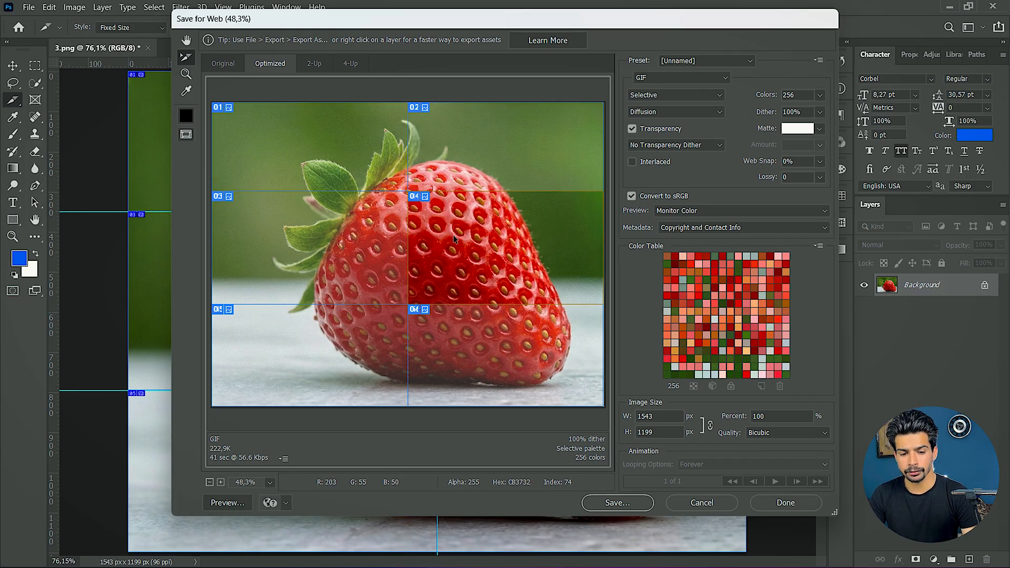
shift+click(300, 145)
shift+click(327, 362)
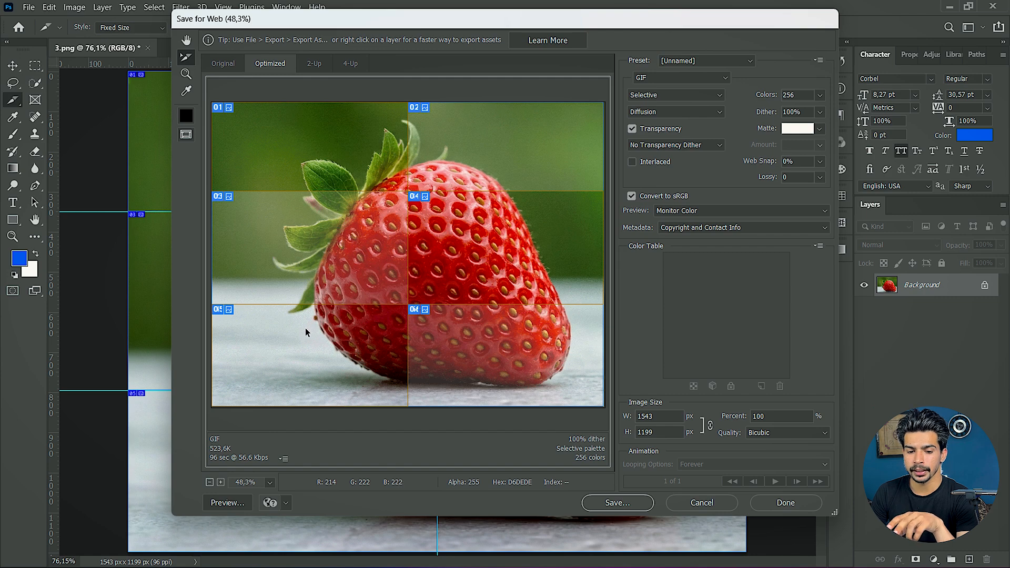
Save the optimized slices to the Desktop as 123, with format Images Only and only Selected Slices exported
click(616, 504)
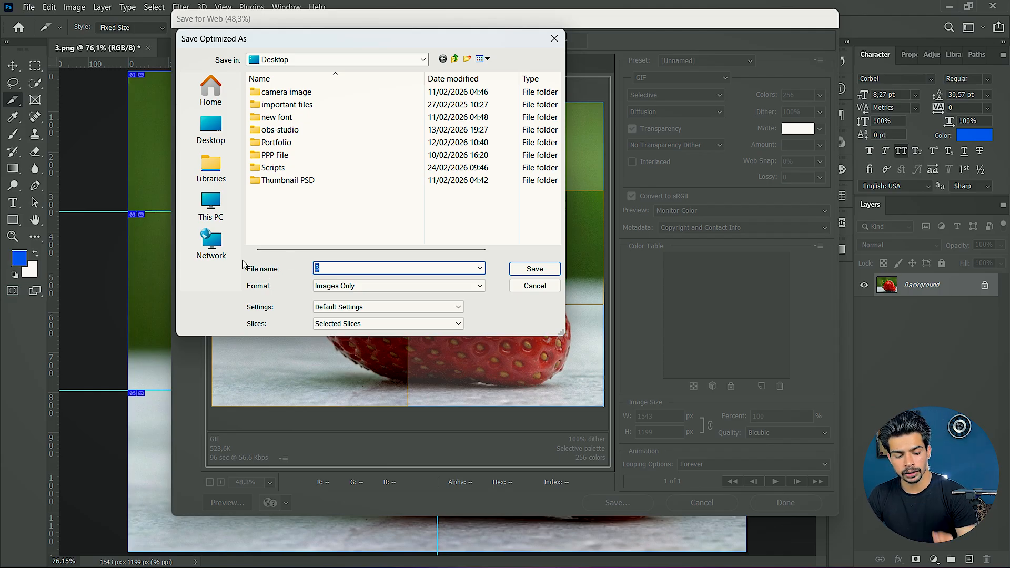
text(123)
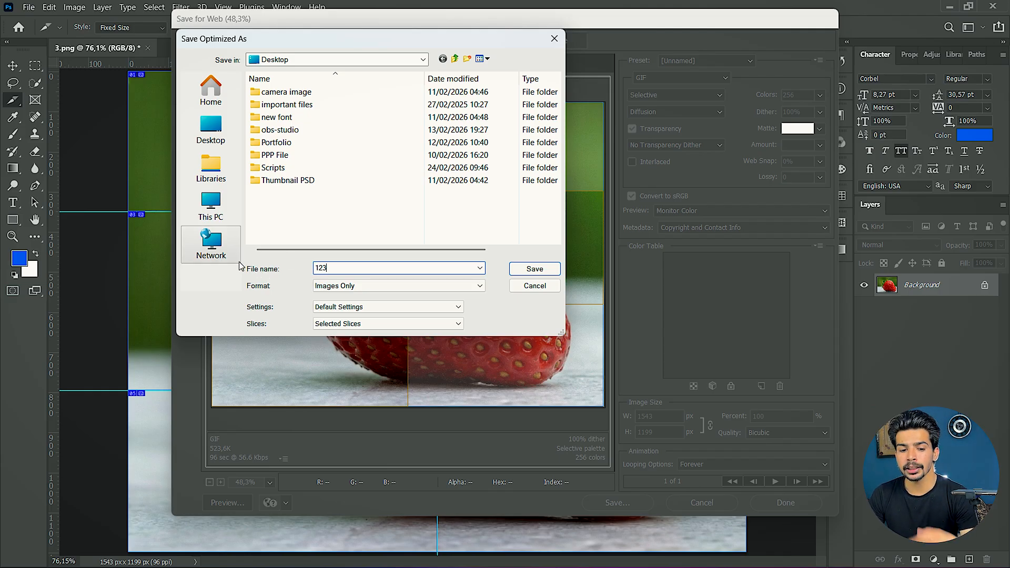
click(379, 288)
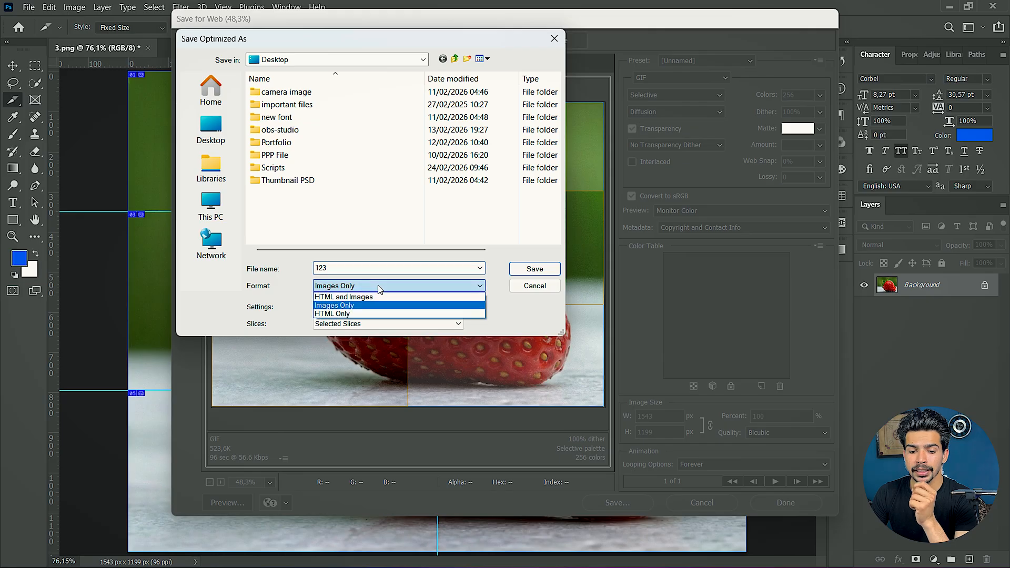
click(355, 306)
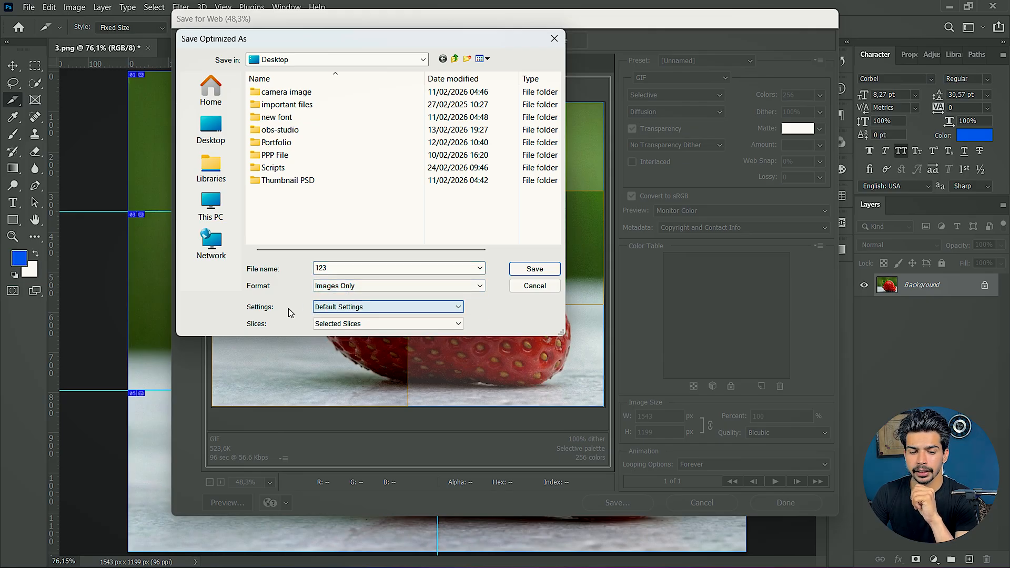
click(367, 325)
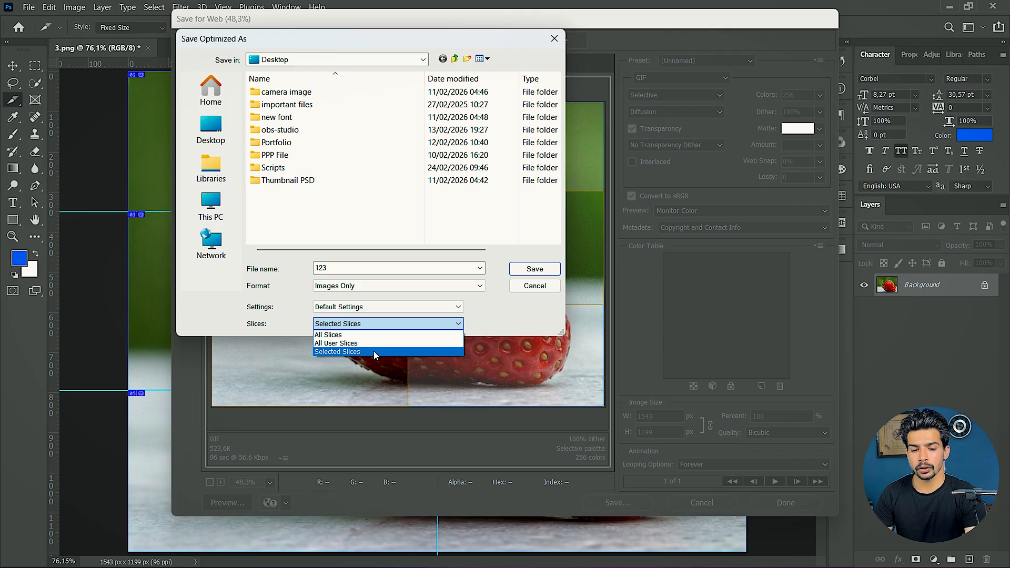
click(344, 353)
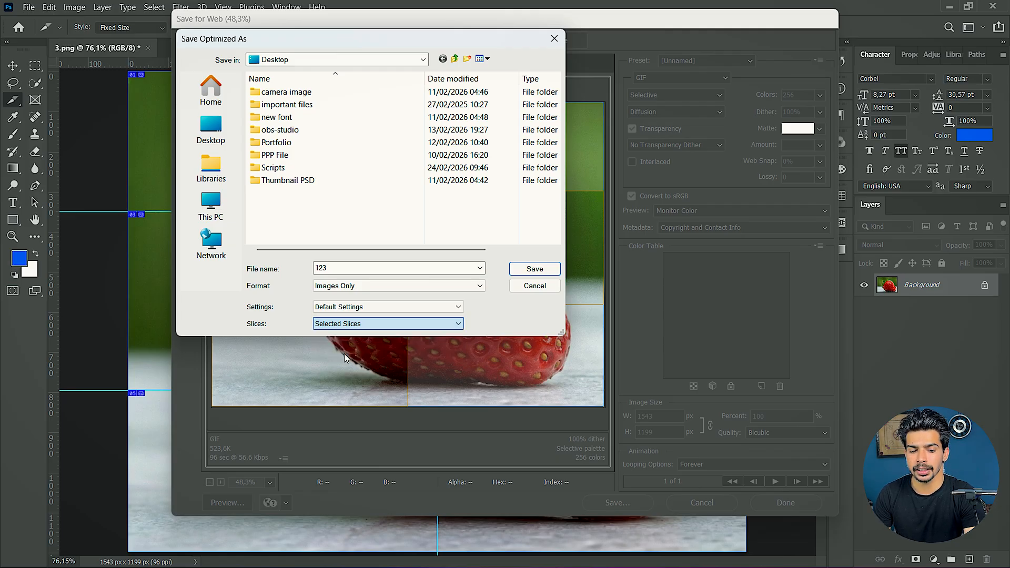
click(210, 131)
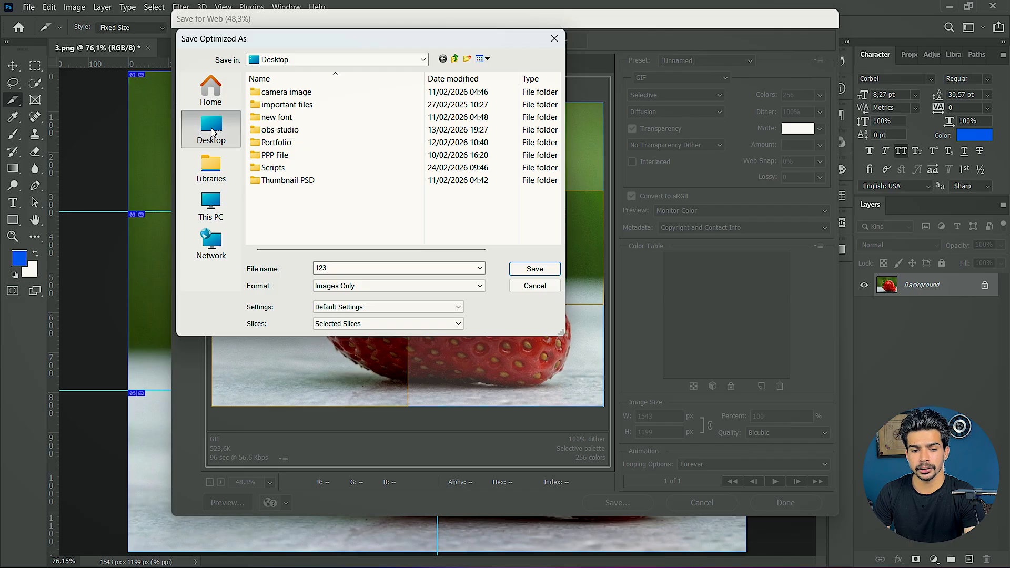
click(534, 269)
Switch to the Windows desktop, open the exported images folder and select all the slice files in it
key(super+d)
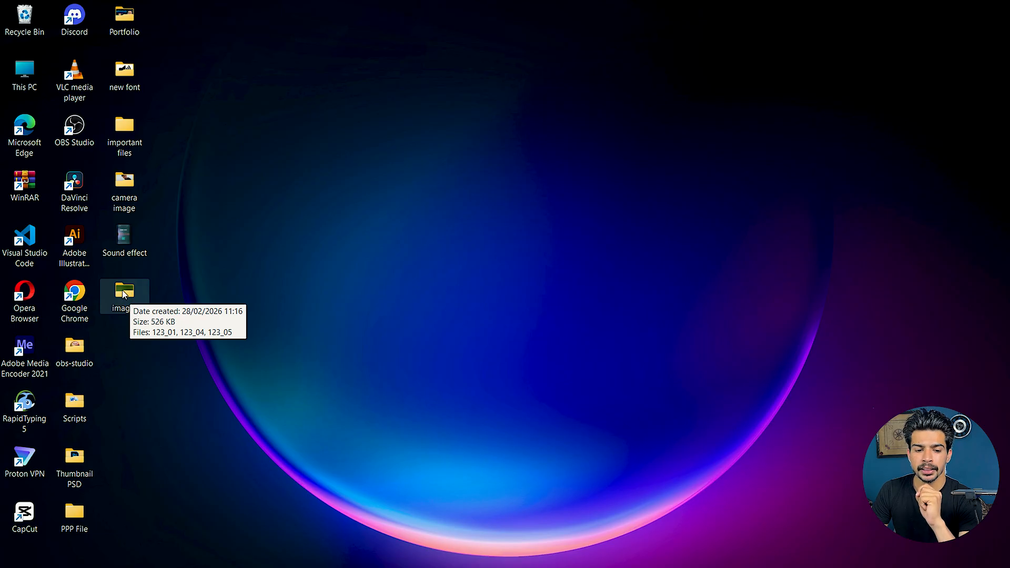
double_click(139, 285)
drag(216, 234, 342, 157)
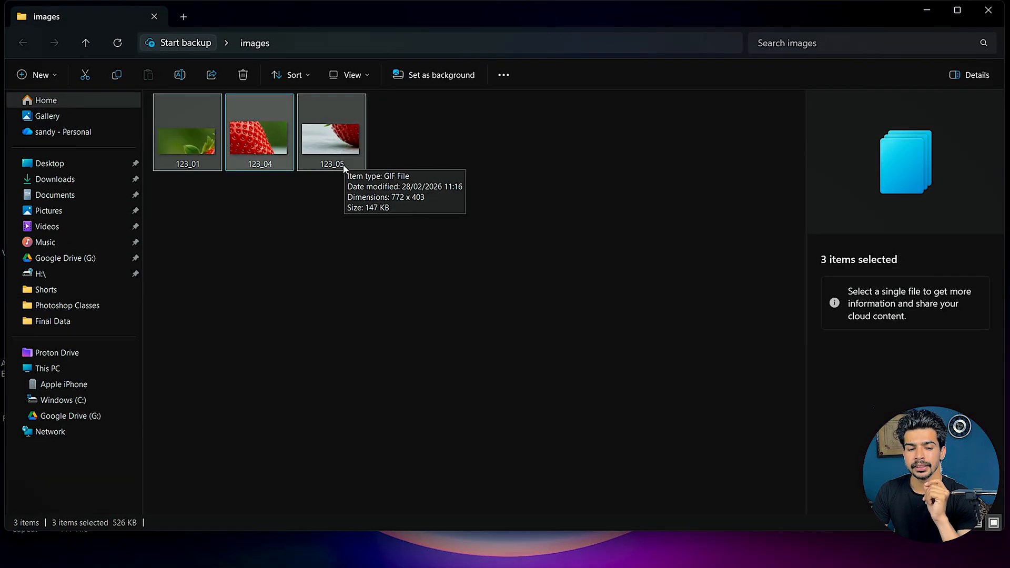
drag(332, 213, 178, 130)
drag(177, 210, 330, 146)
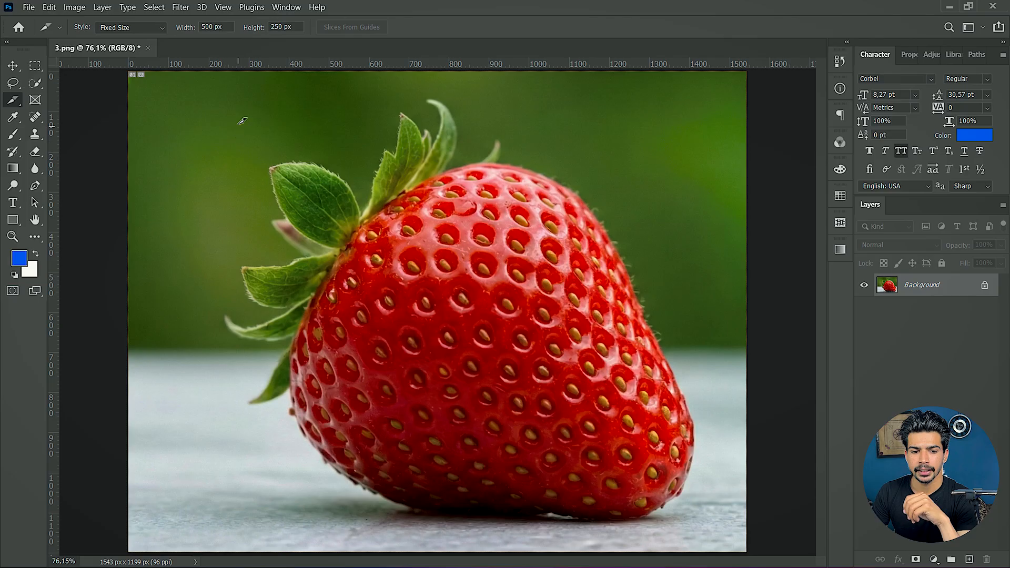
right_click(223, 125)
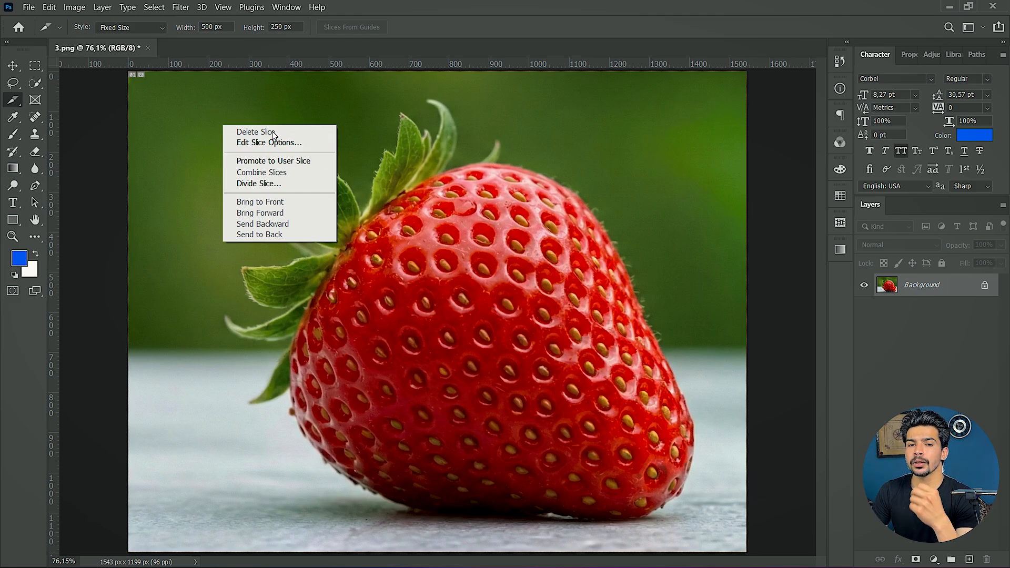
click(341, 141)
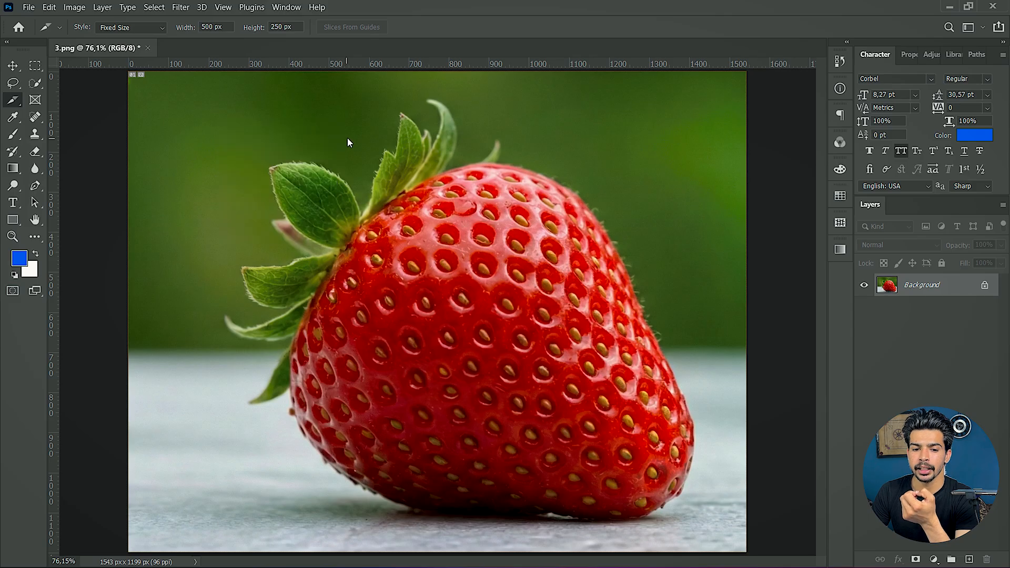
drag(375, 264, 291, 192)
key(ctrl+z)
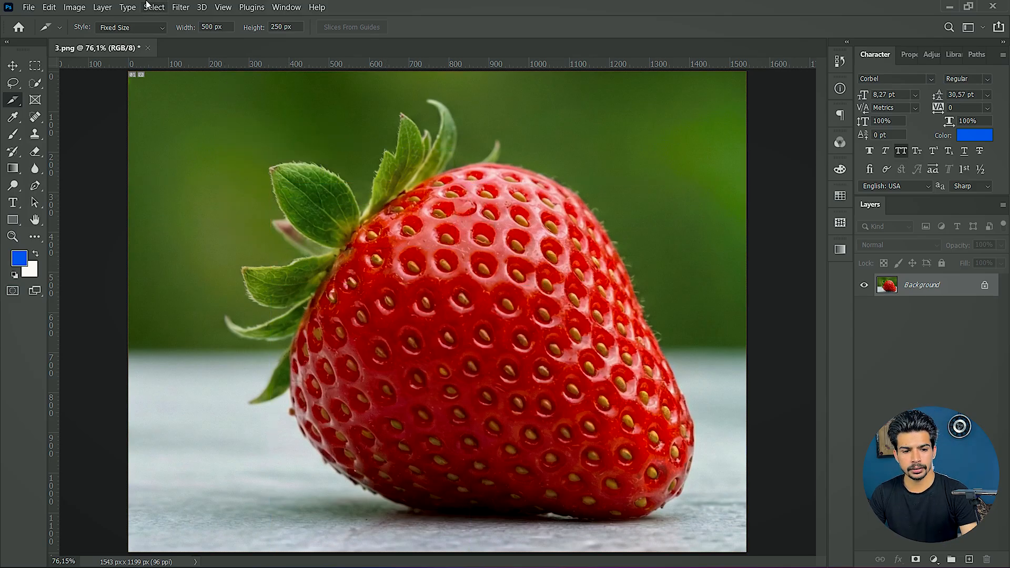
Set the slice style to Normal and draw a large slice from the strawberry's leaves across its middle
click(132, 28)
click(113, 36)
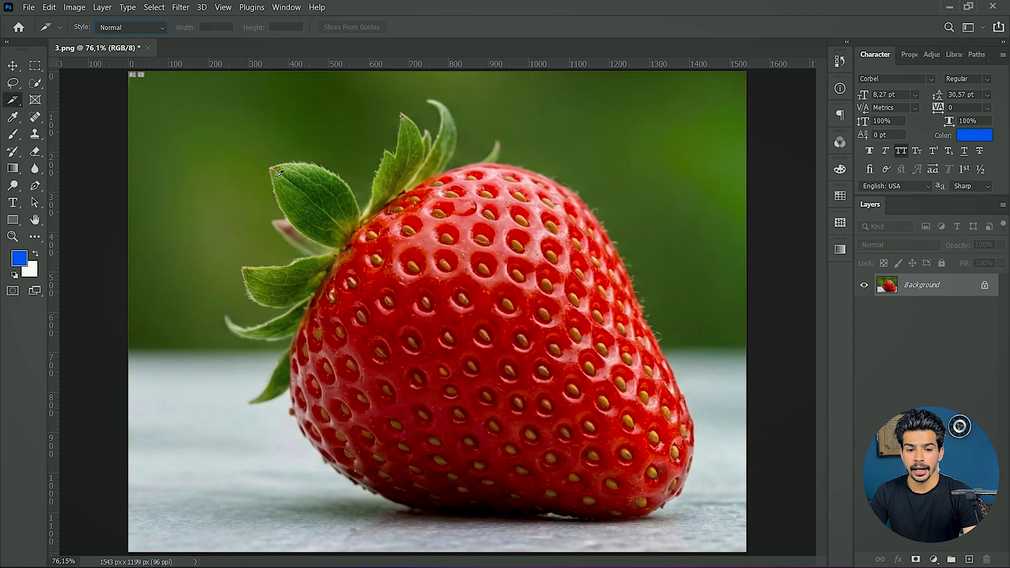
drag(237, 156, 587, 420)
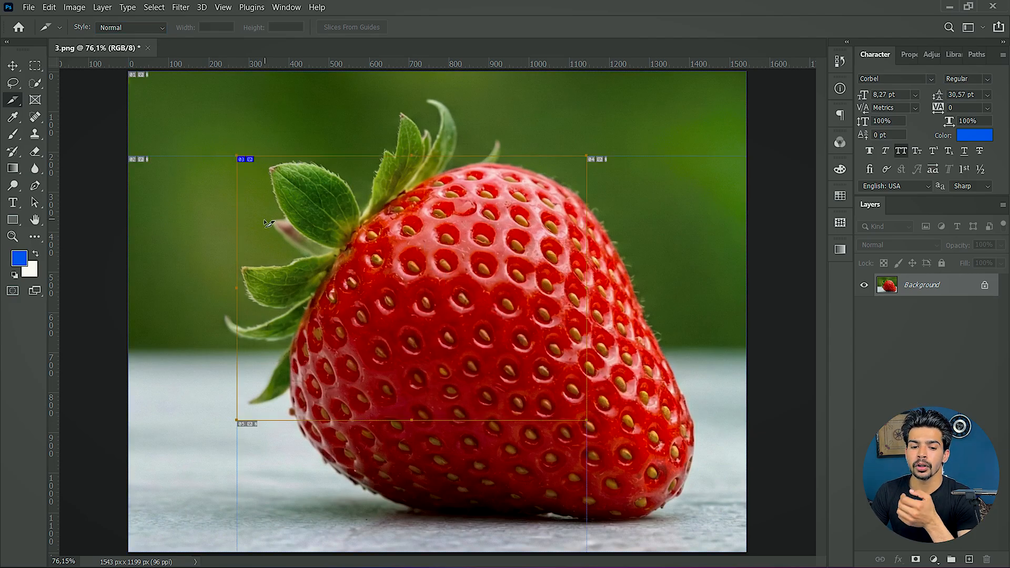
Delete the slice drawn over the middle of the strawberry
right_click(271, 194)
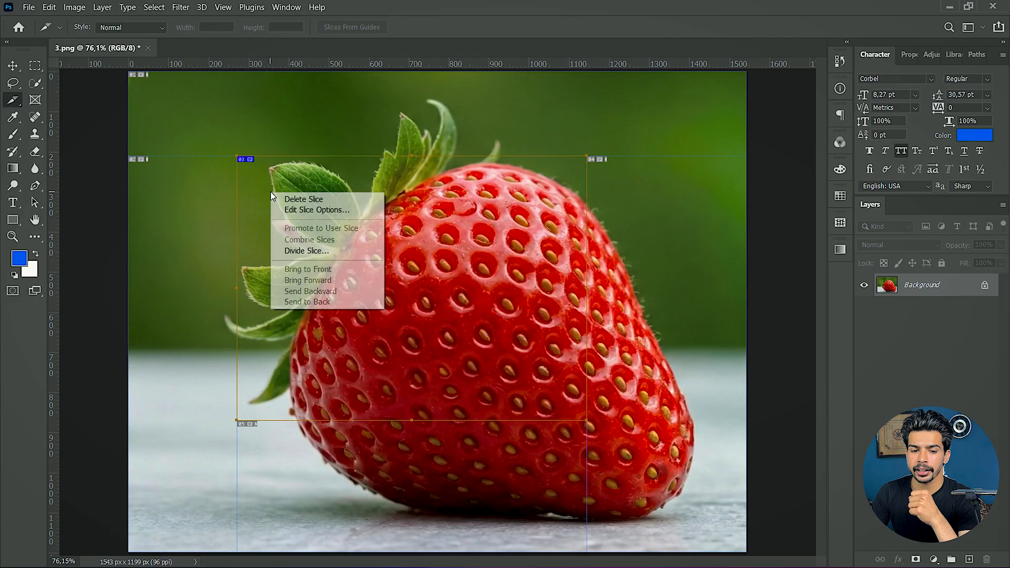
click(310, 200)
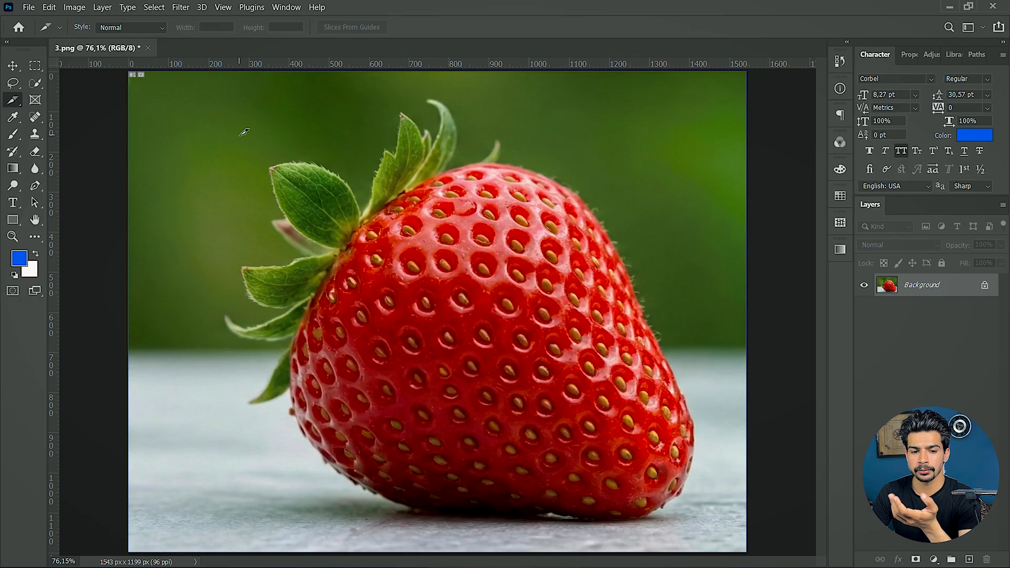
right_click(204, 117)
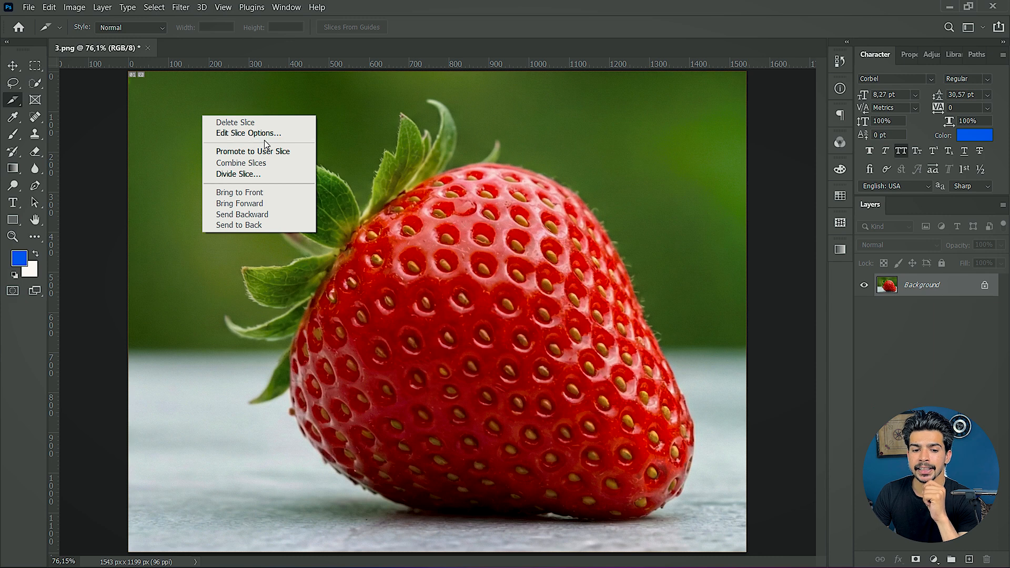
click(317, 131)
Draw a slice about 690 × 324 px around the strawberry's leaves and set its position to X 10, Y 20
drag(194, 107, 470, 237)
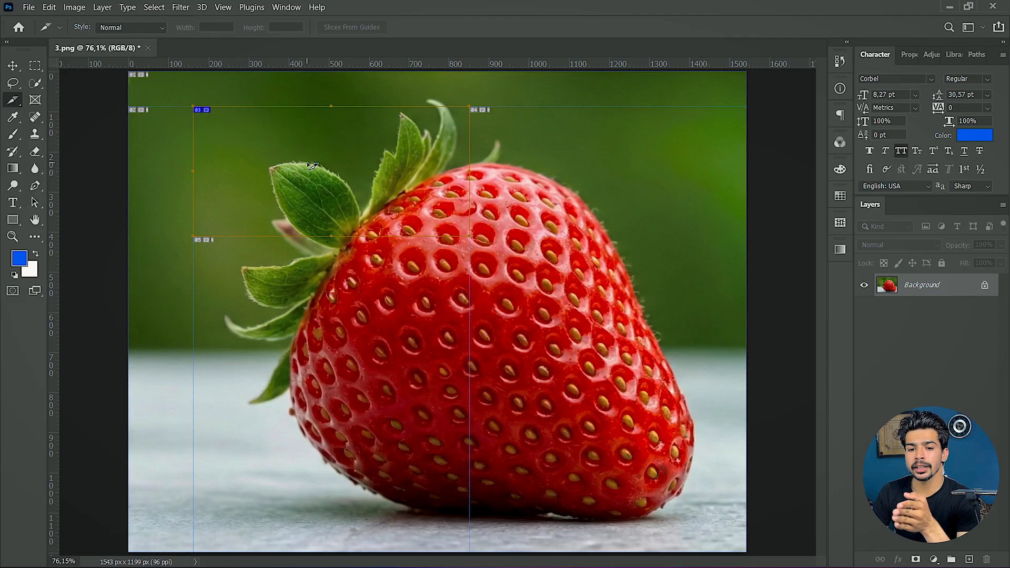
right_click(248, 135)
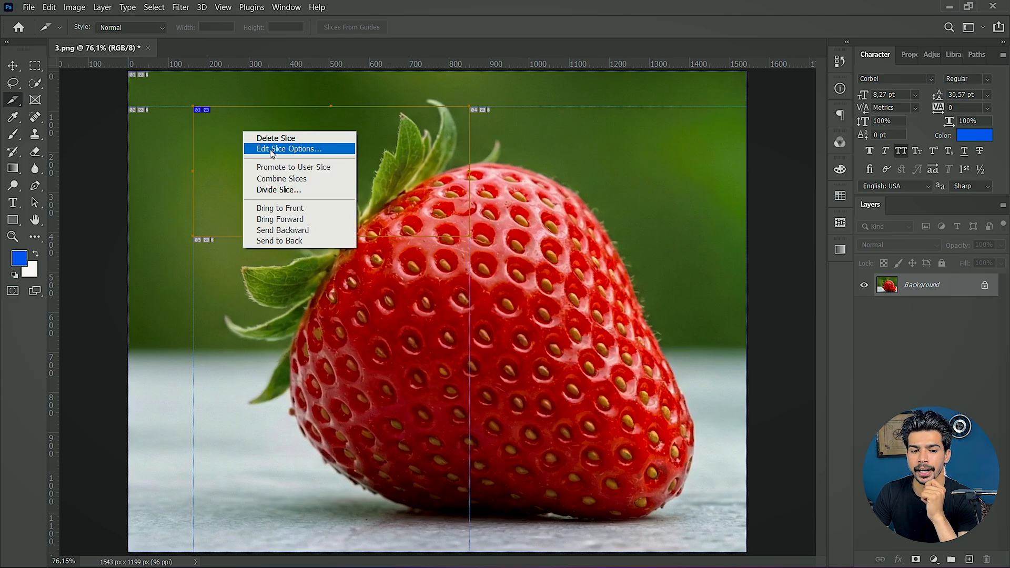
click(254, 150)
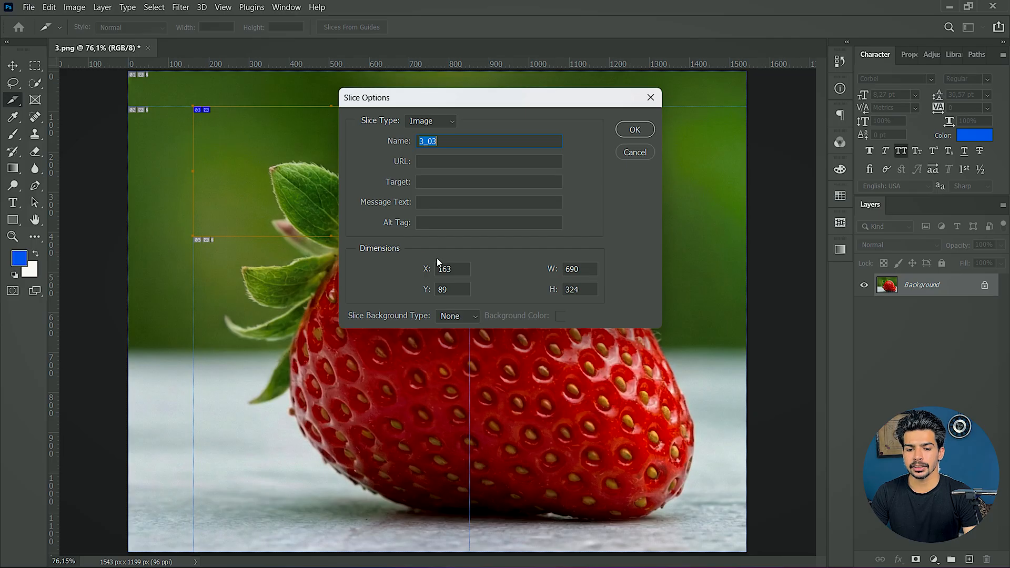
double_click(451, 269)
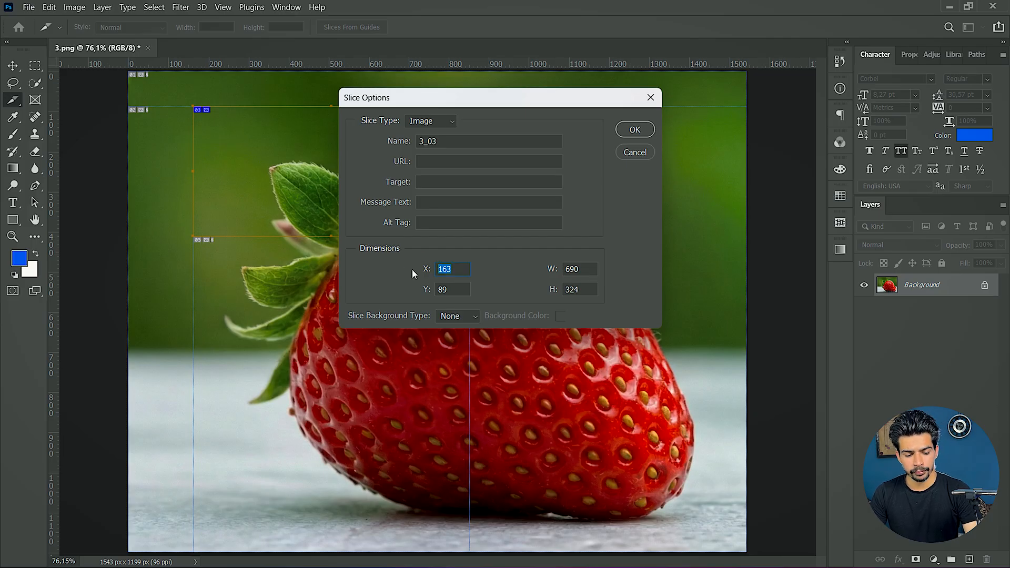
text(10)
double_click(451, 290)
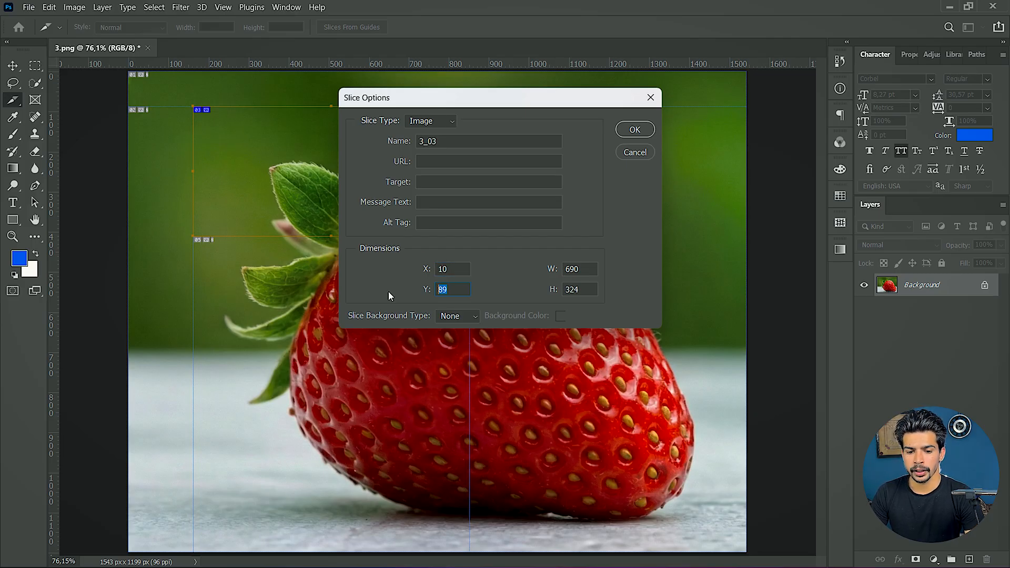
text(20)
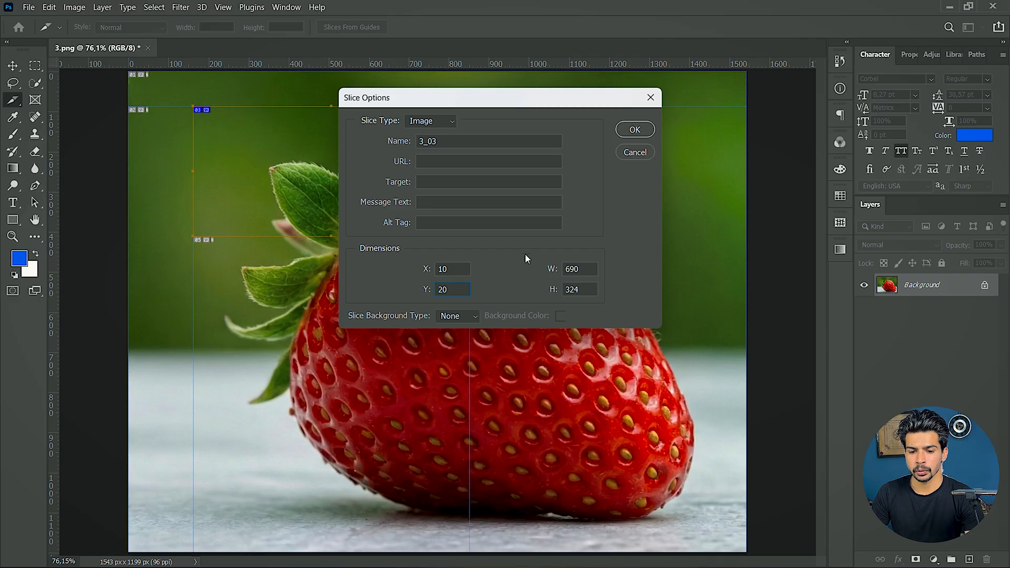
click(635, 130)
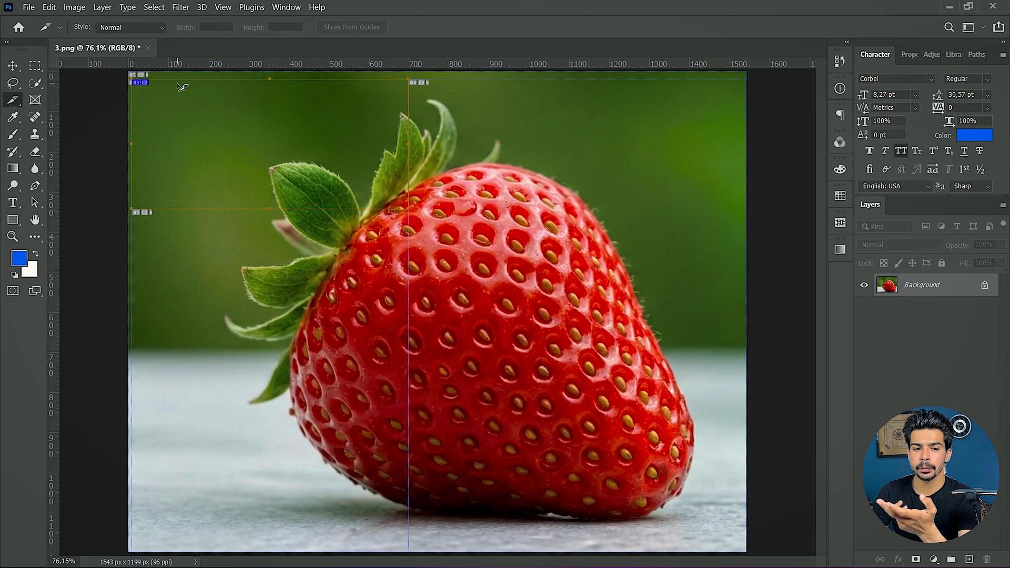
Reposition the slice around the leaves to X 50 and Y 50 in its slice options
right_click(210, 118)
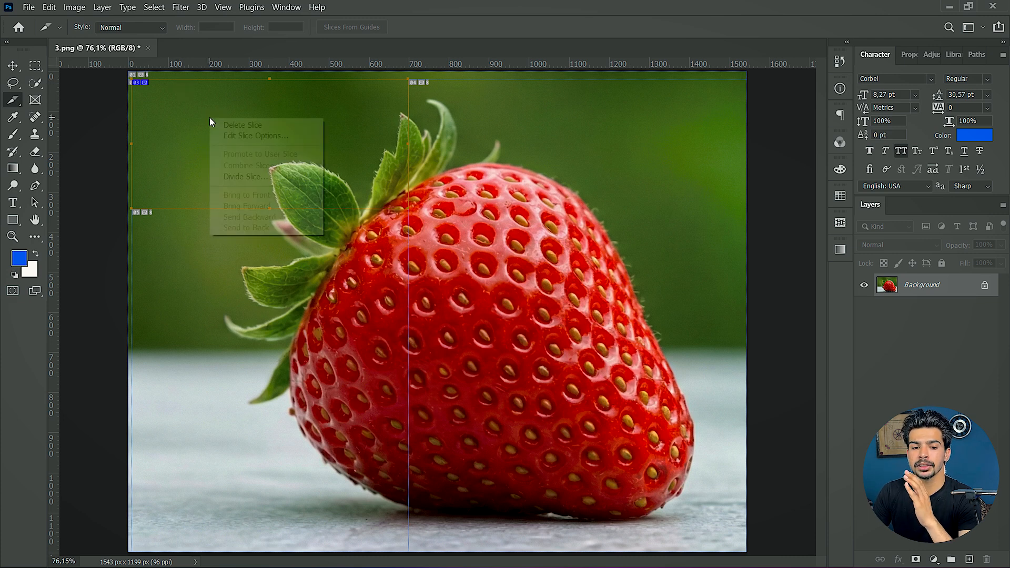
click(249, 135)
double_click(439, 269)
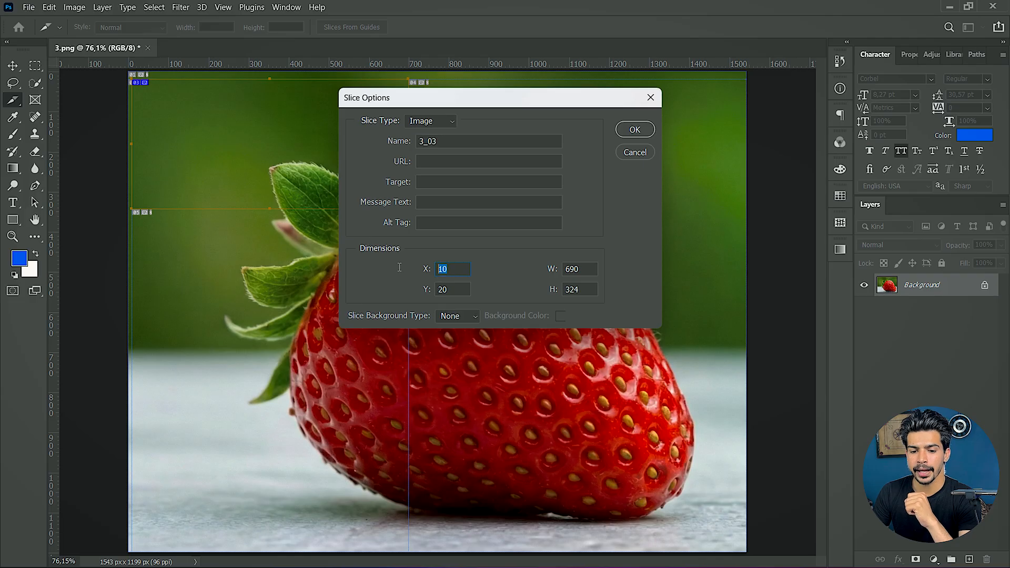
text(50)
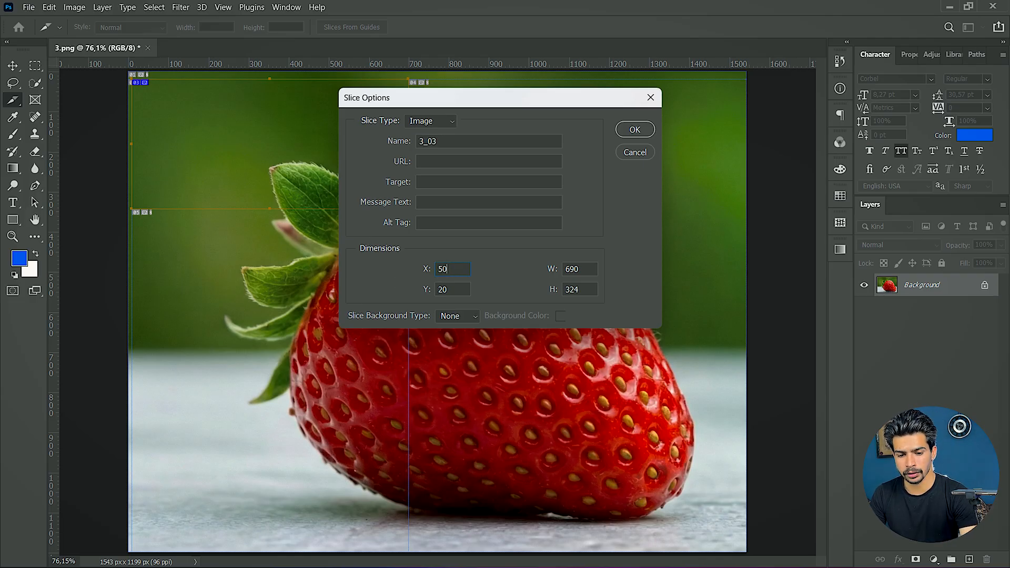
double_click(457, 288)
text(50)
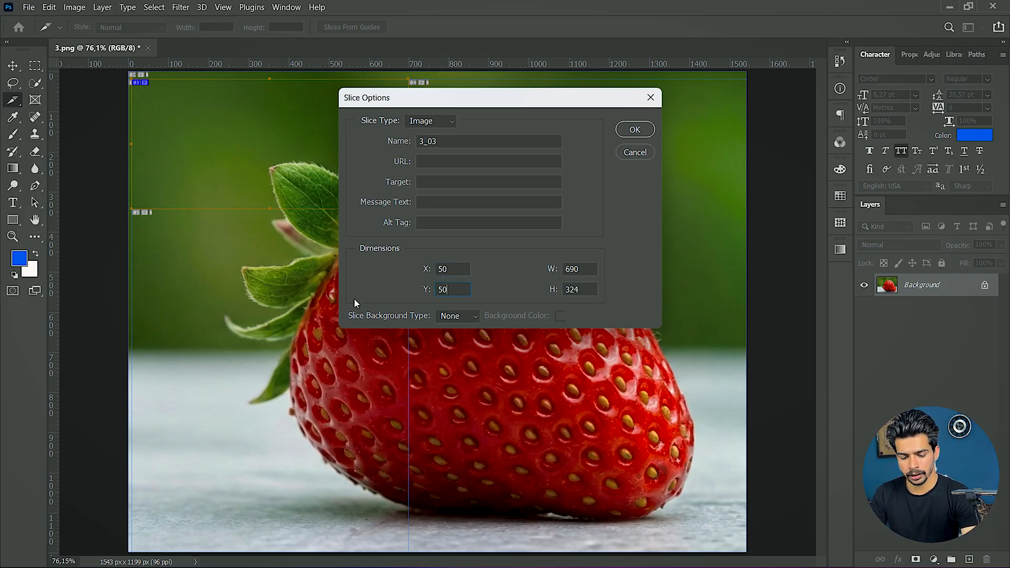
key(Return)
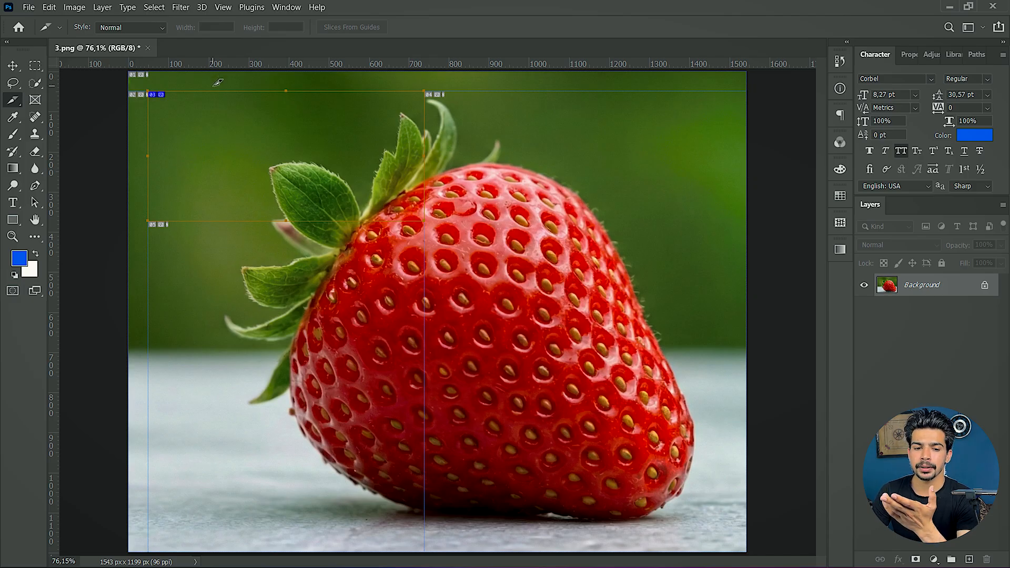
Promote auto slice 04, covering the right part of the strawberry photo, to a user slice
right_click(355, 114)
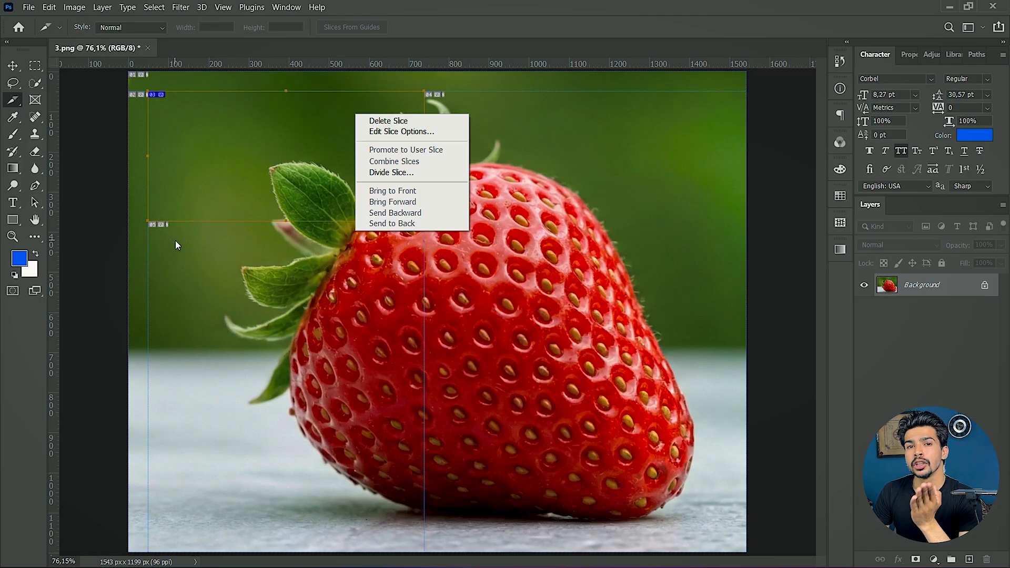
right_click(478, 99)
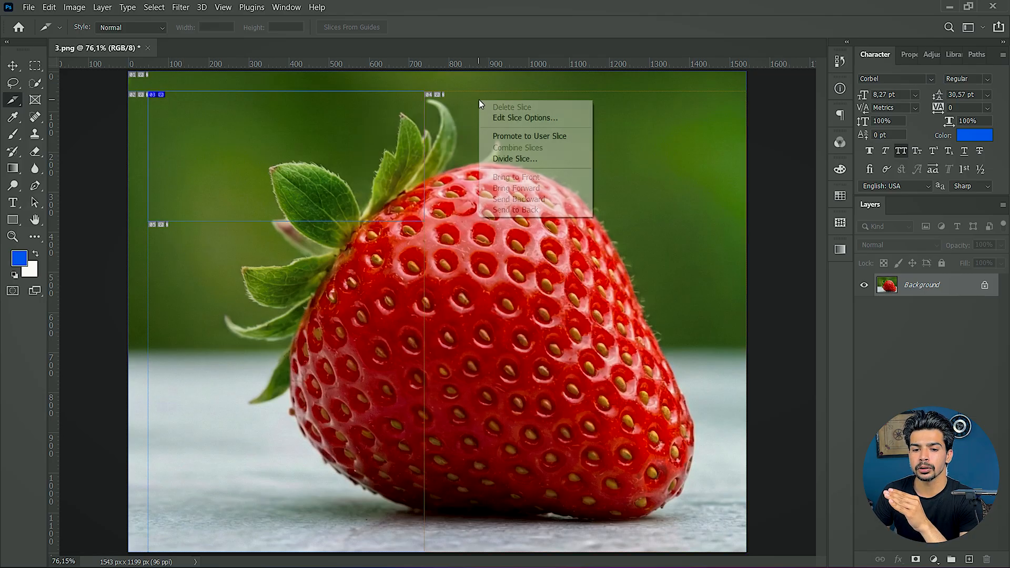
click(536, 138)
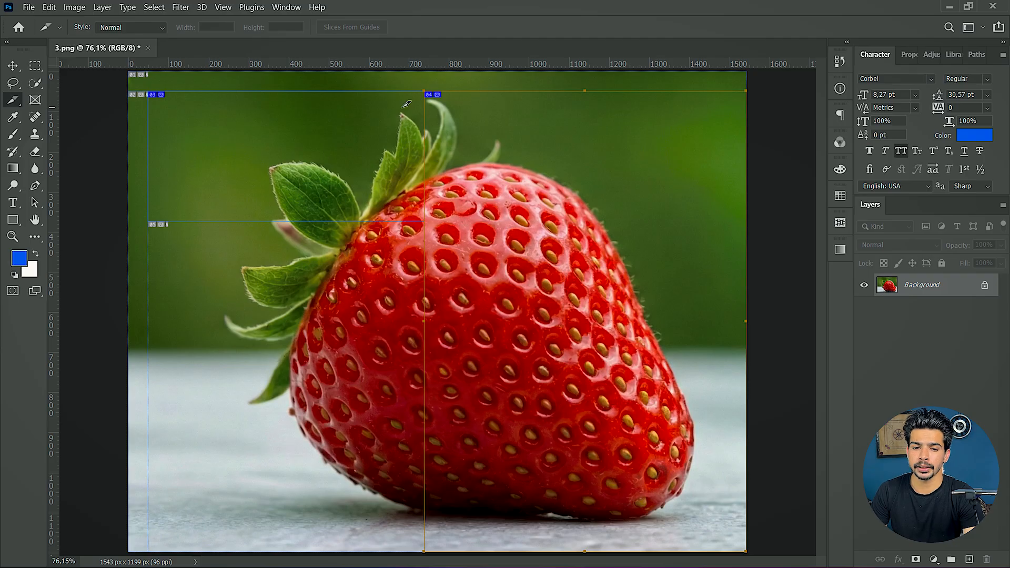
Select user slices 03 and 04 together and combine them into one slice
right_click(292, 227)
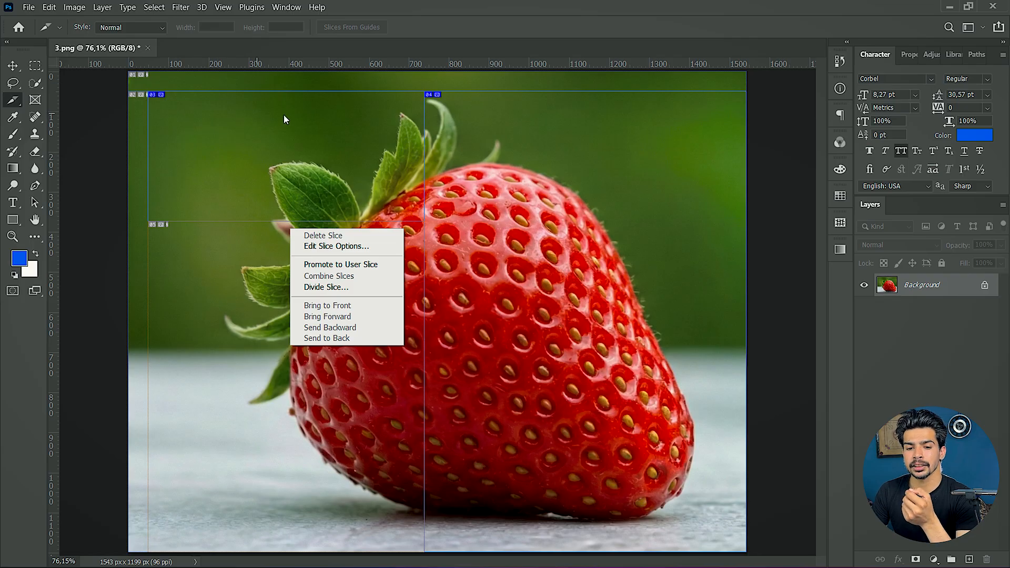
click(331, 147)
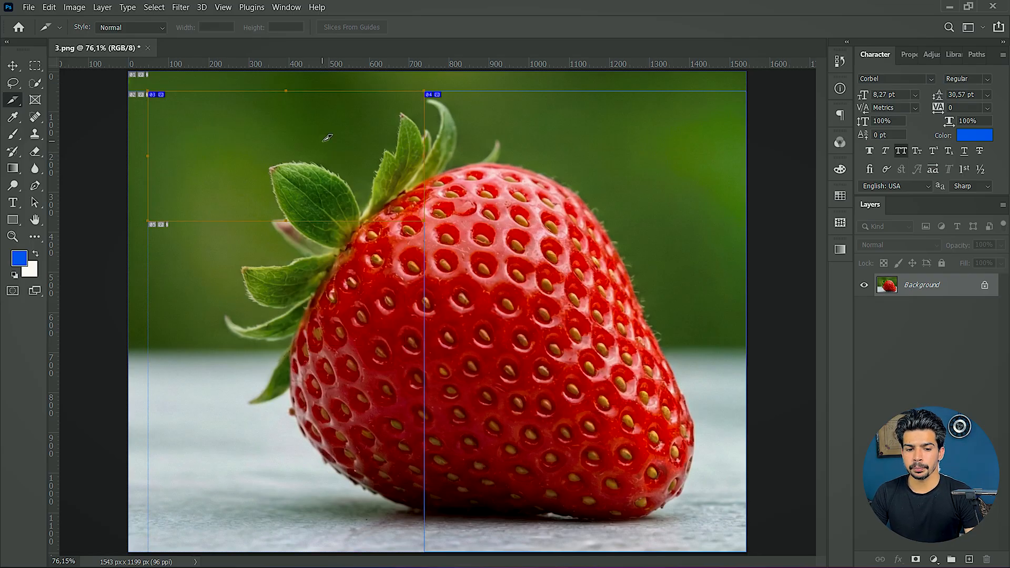
shift+click(500, 139)
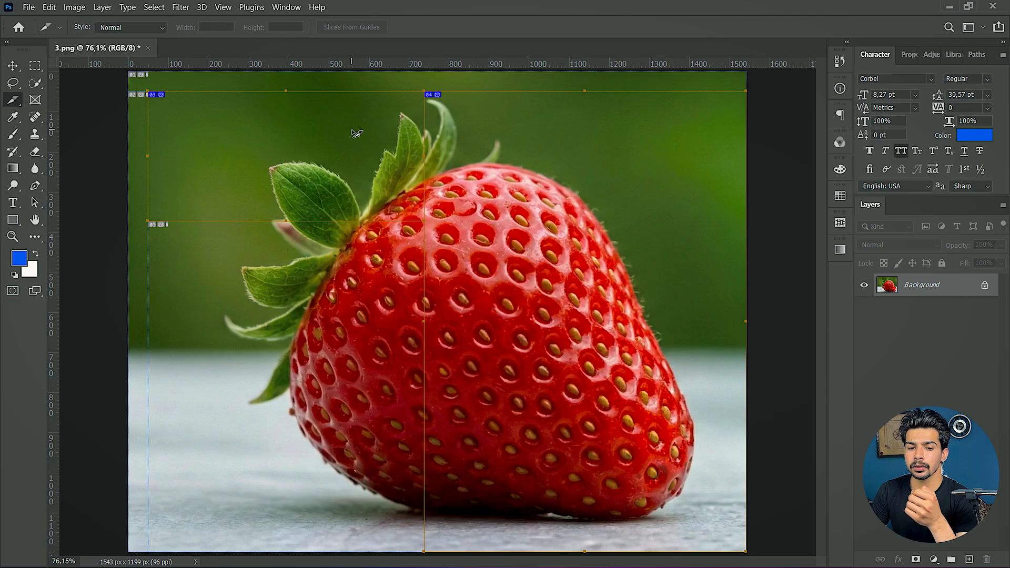
right_click(346, 119)
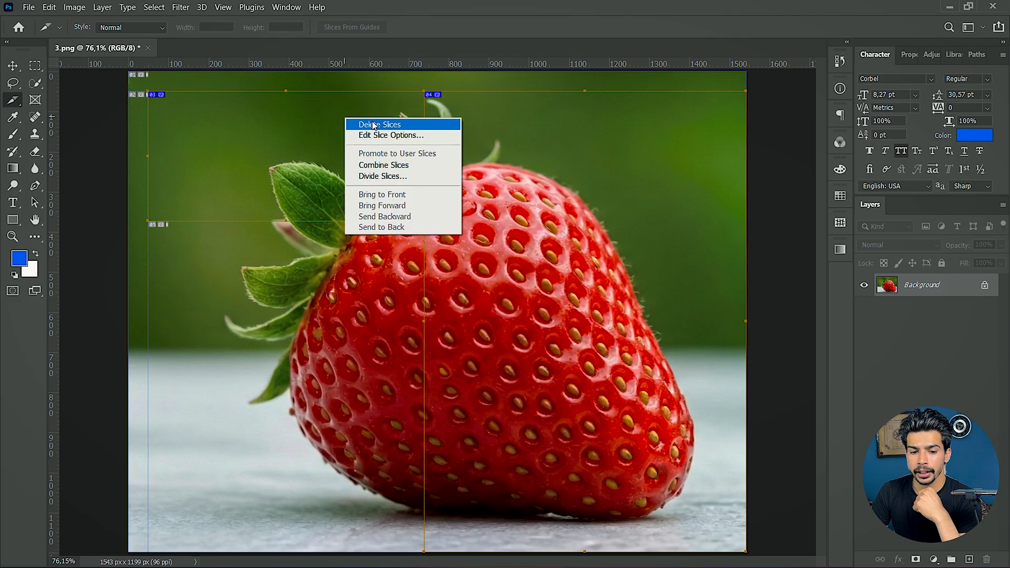
click(378, 166)
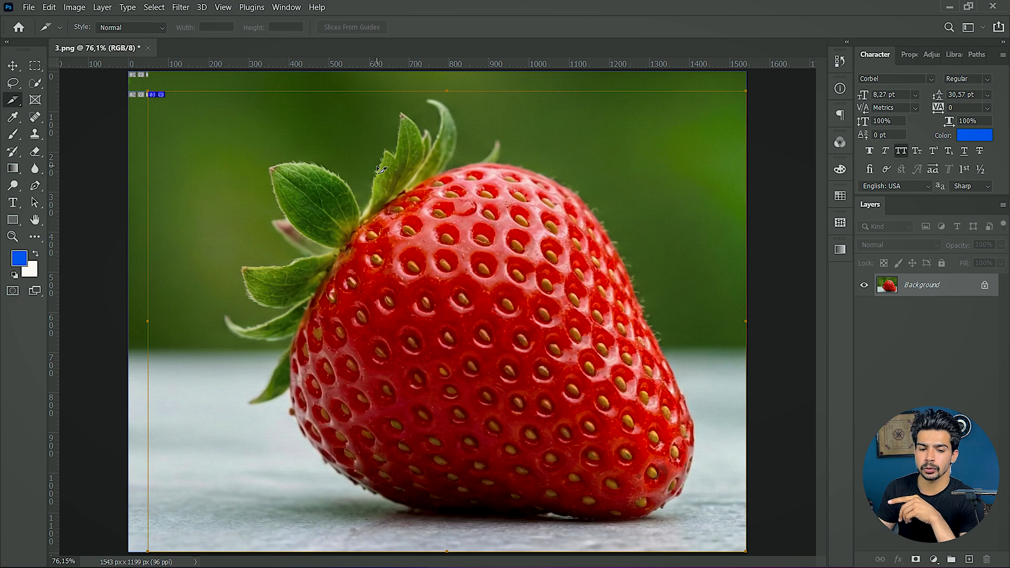
Divide the combined slice into 6 evenly spaced slices down and 4 evenly spaced slices across
right_click(314, 135)
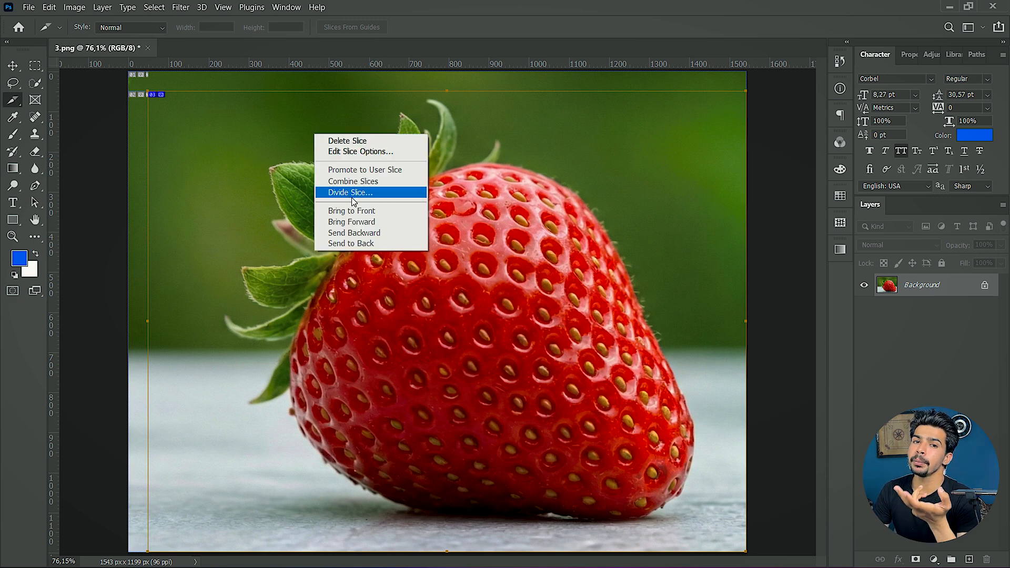
click(362, 193)
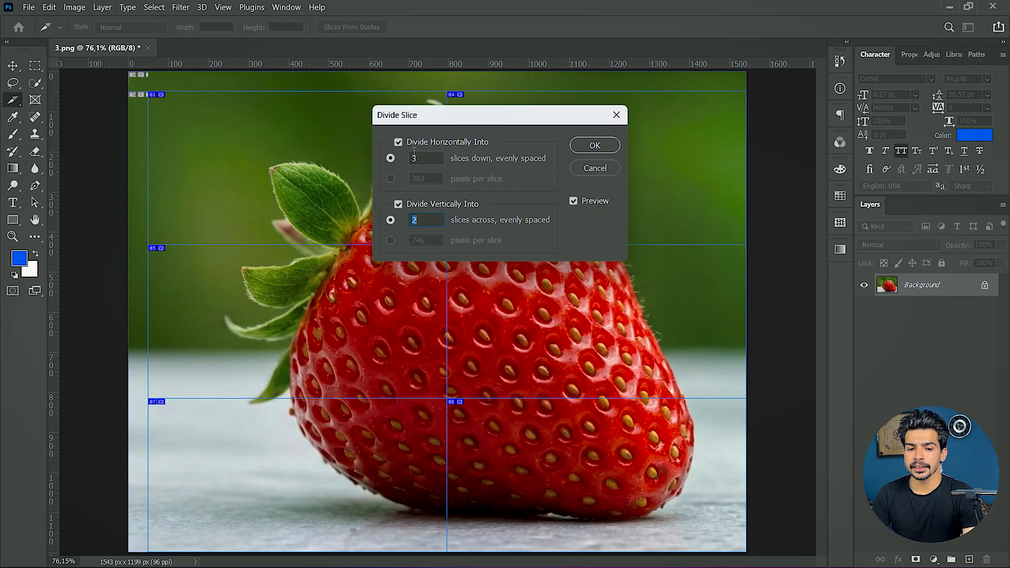
double_click(431, 158)
text(6)
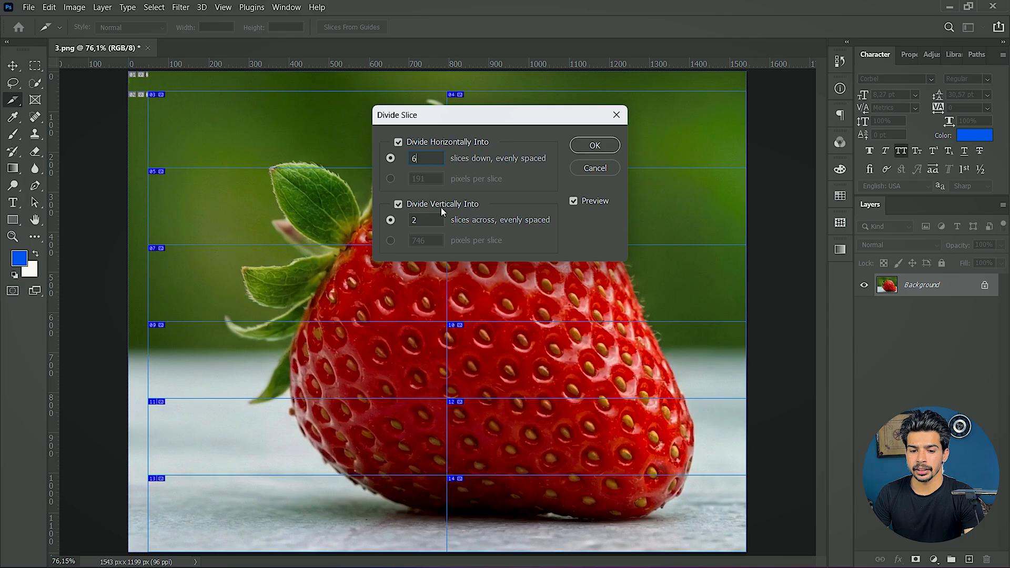
double_click(422, 220)
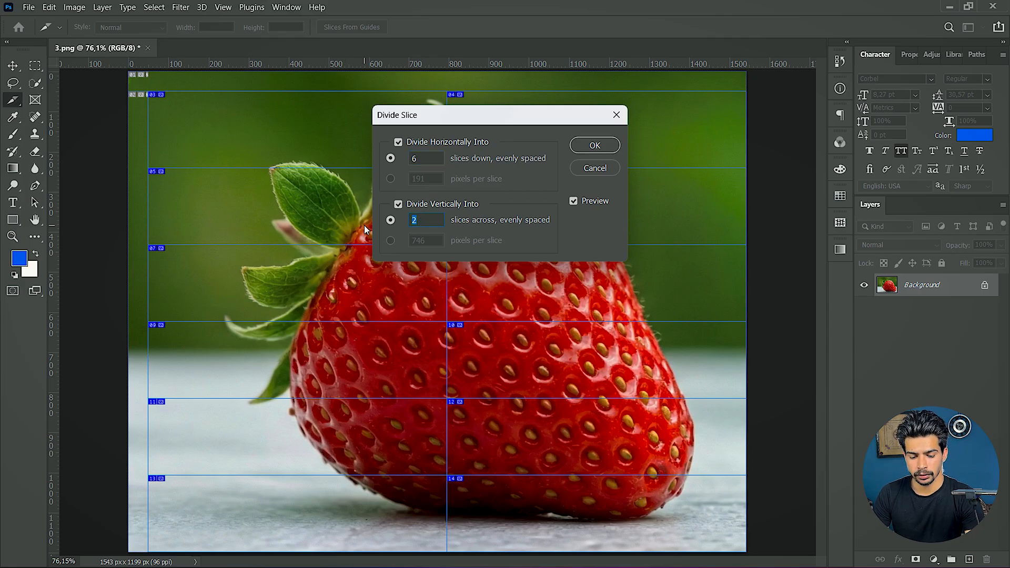
text(4)
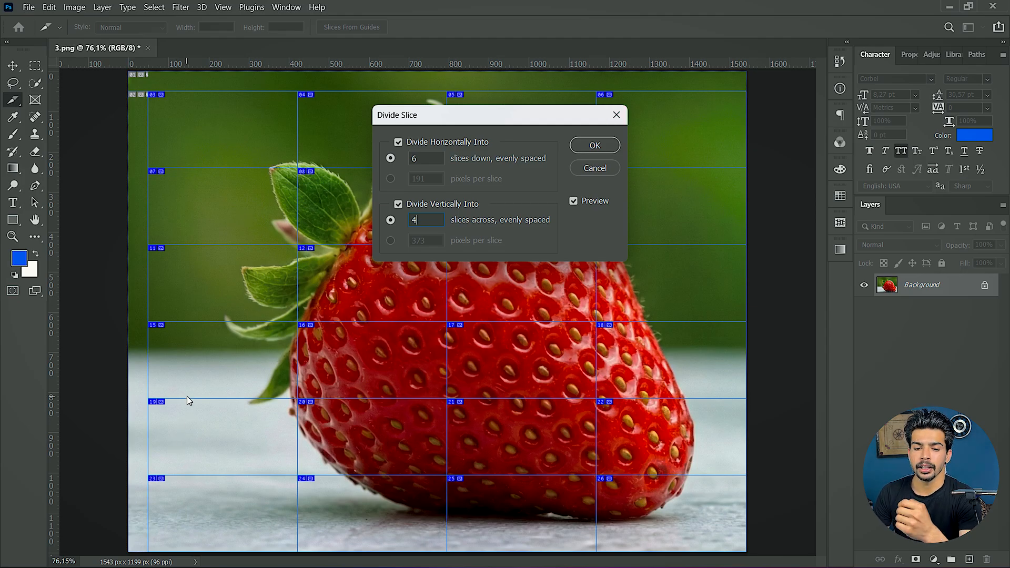
click(596, 147)
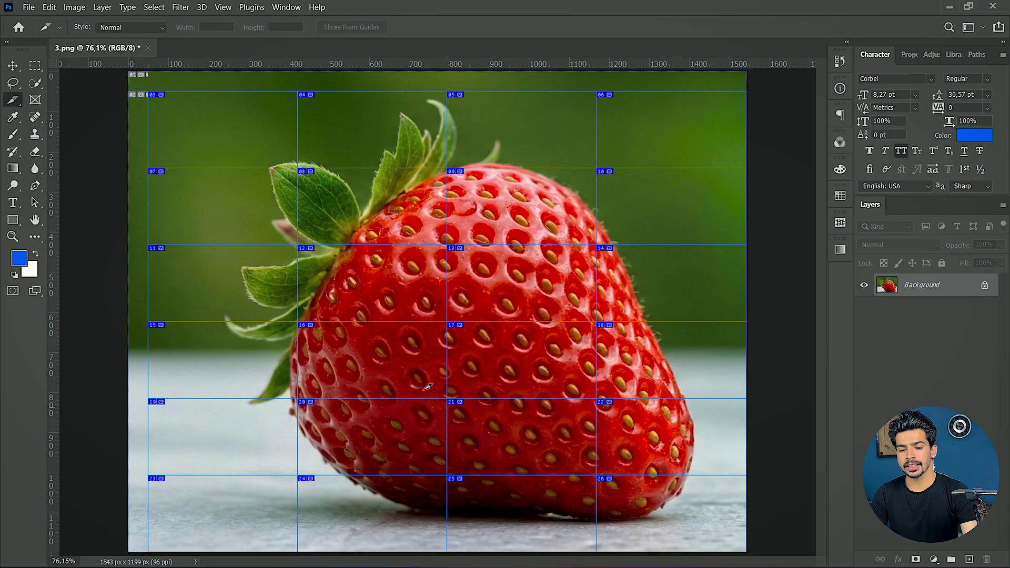